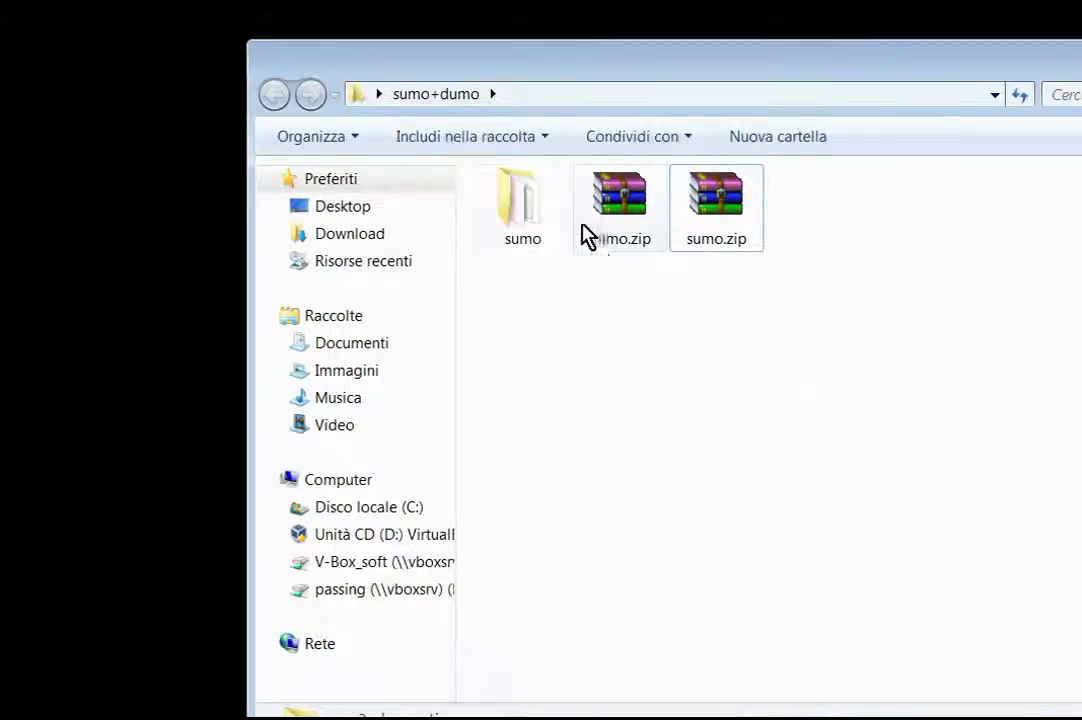
Open the sumo folder and display its files as large icons.
double_click(527, 225)
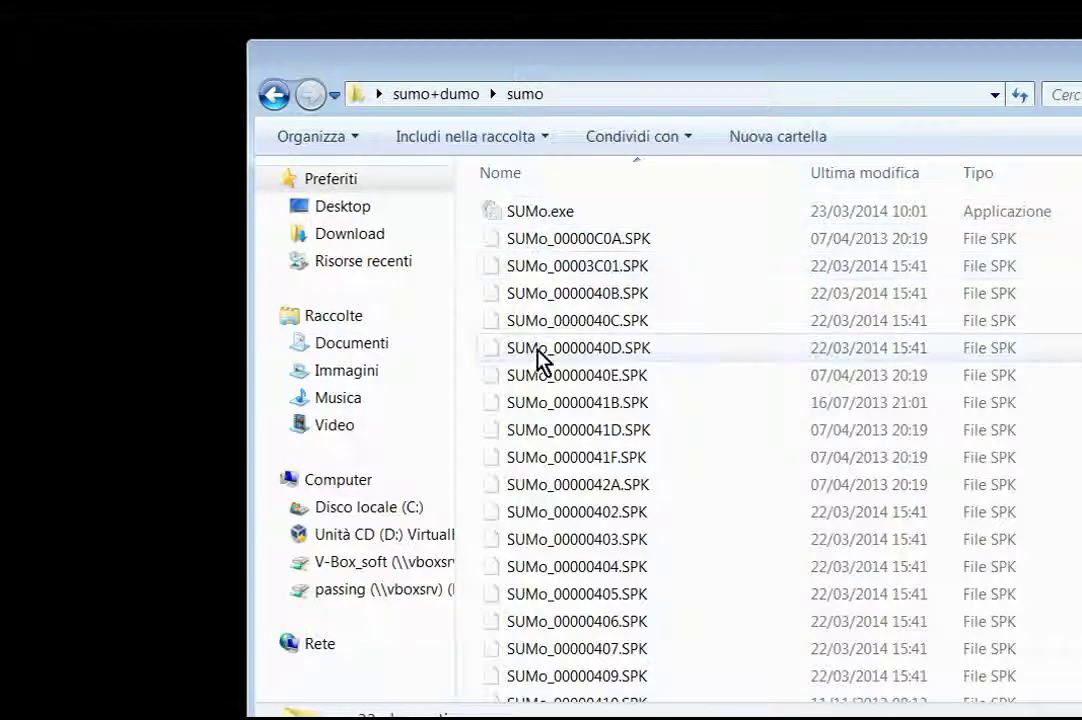
scroll(560, 430, "down", 5)
scroll(575, 490, "up", 5)
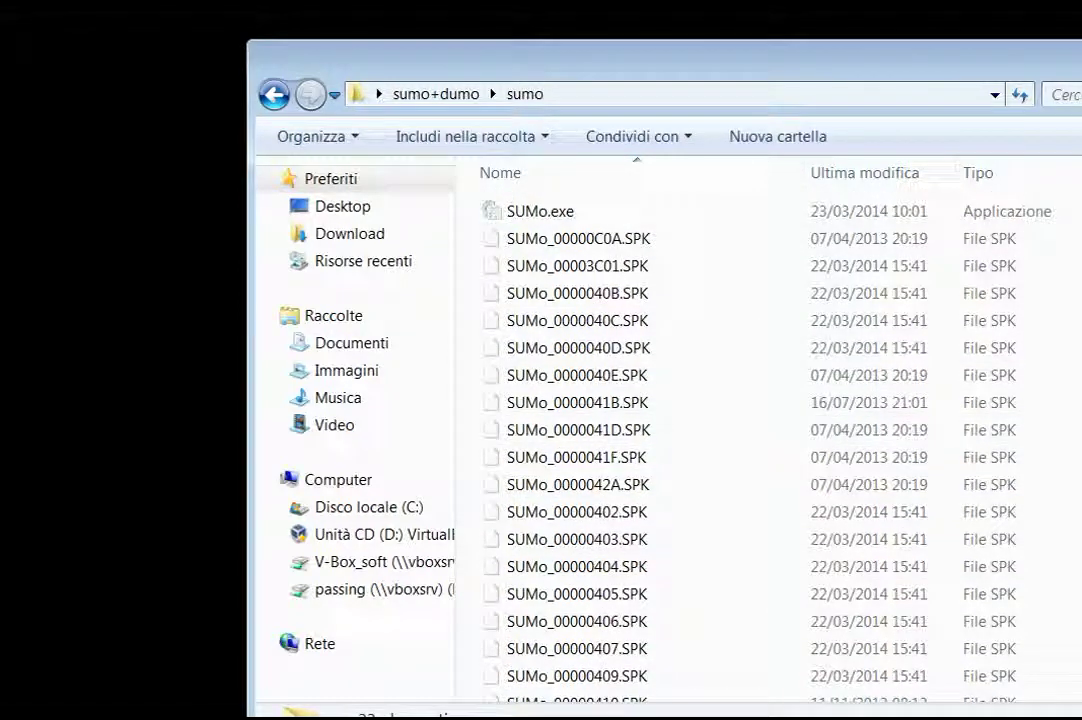
key("ctrl+shift+3")
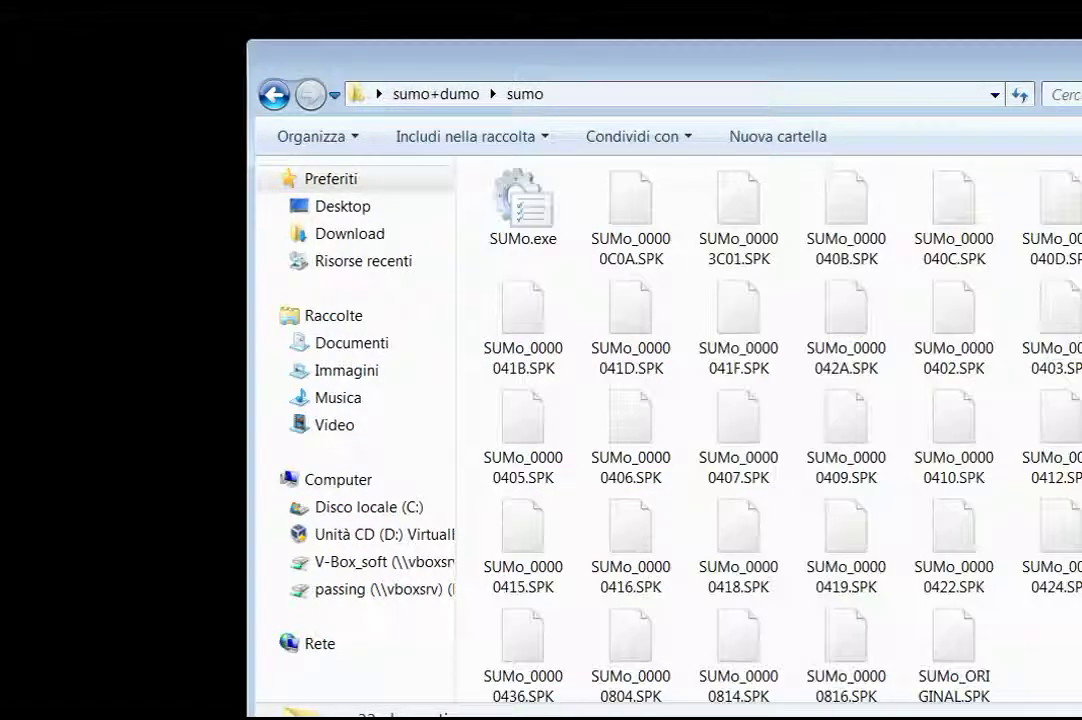
left_click_drag(745, 63, 693, 70)
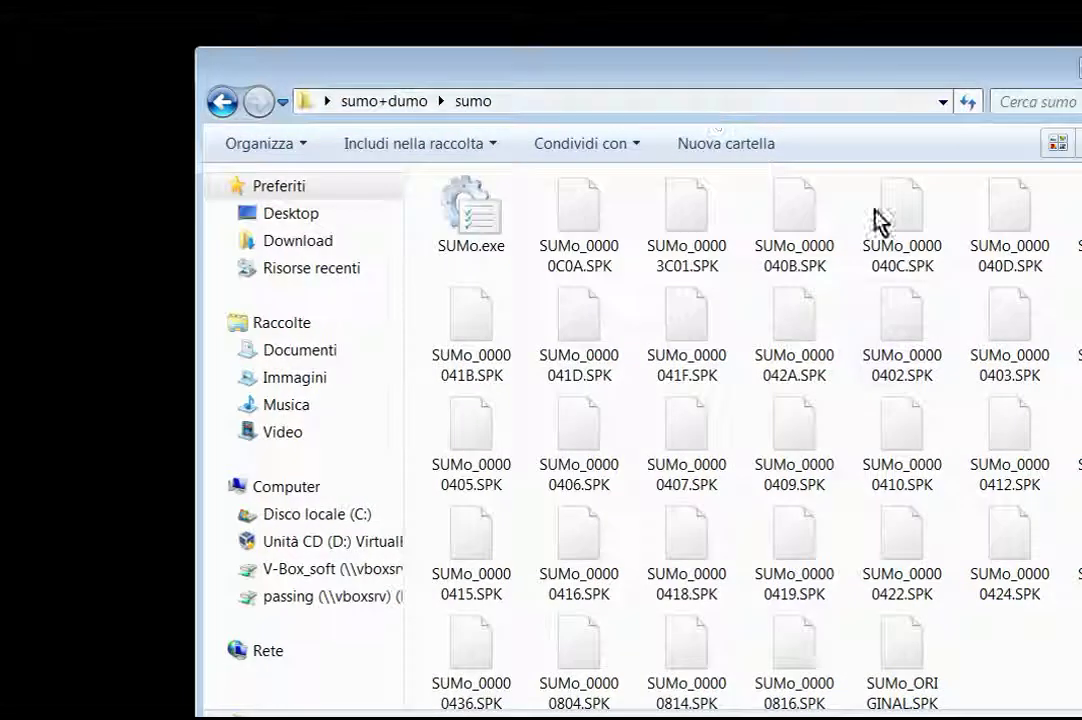
Launch SUMo.exe from the sumo folder.
left_click(481, 240)
right_click(481, 240)
left_click(522, 280)
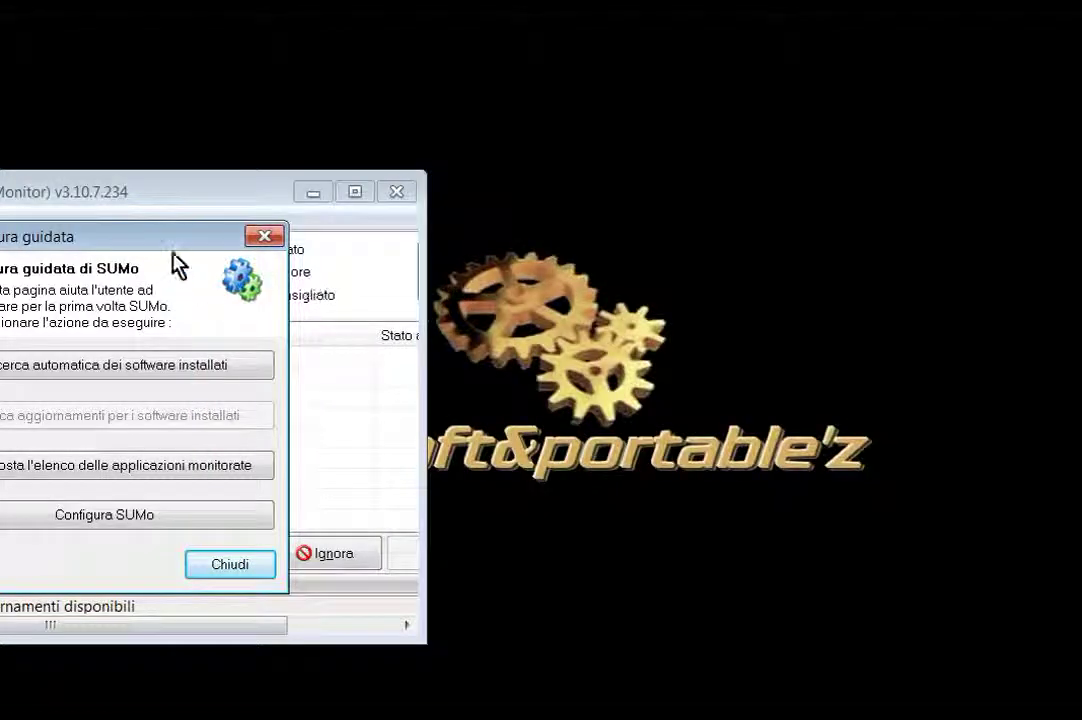
Open SUMo's configuration from the setup wizard, review the options and language list, and accept the settings with Italiano (Standard).
left_click_drag(163, 243, 562, 255)
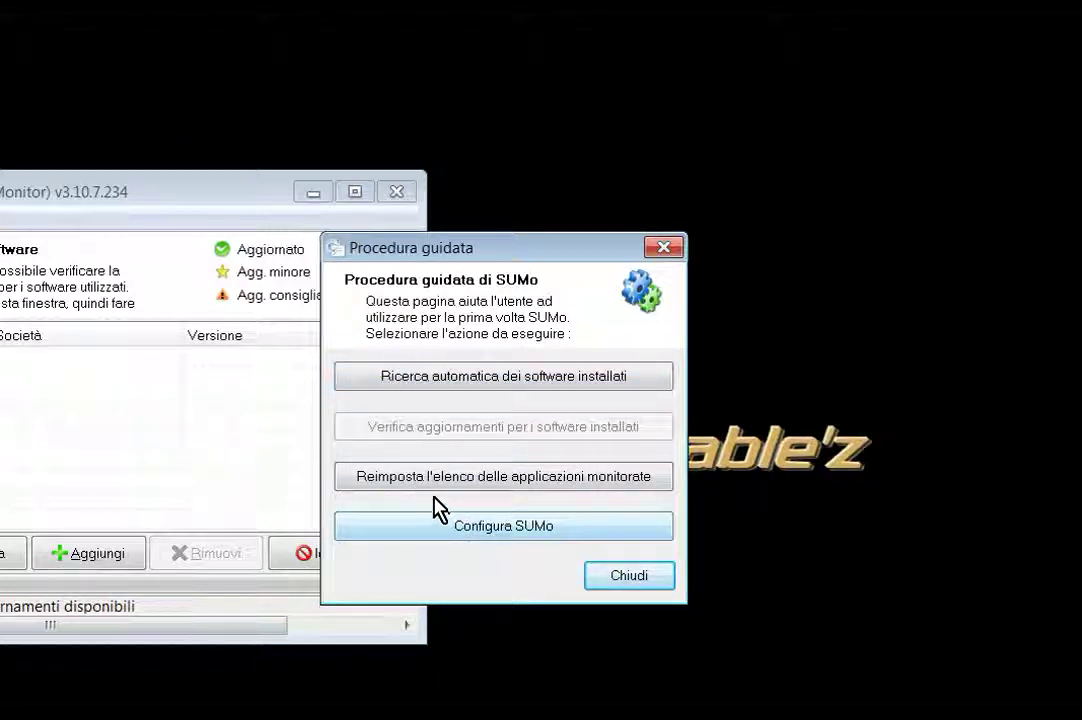
left_click(485, 535)
left_click_drag(374, 203, 718, 79)
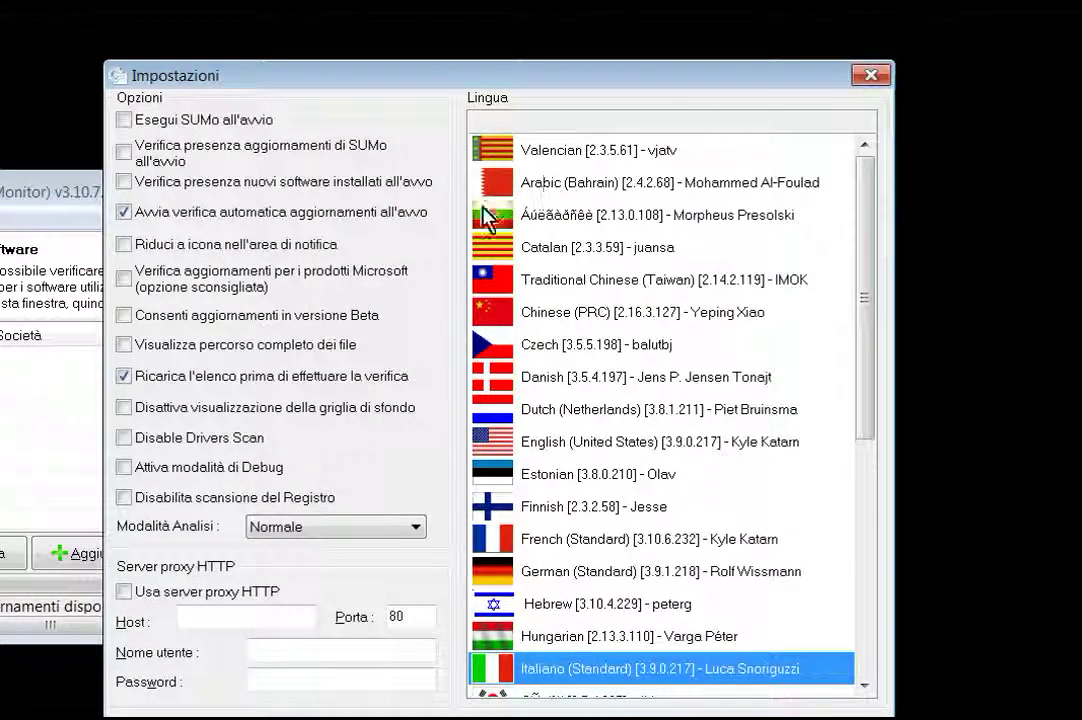
left_click_drag(865, 350, 826, 460)
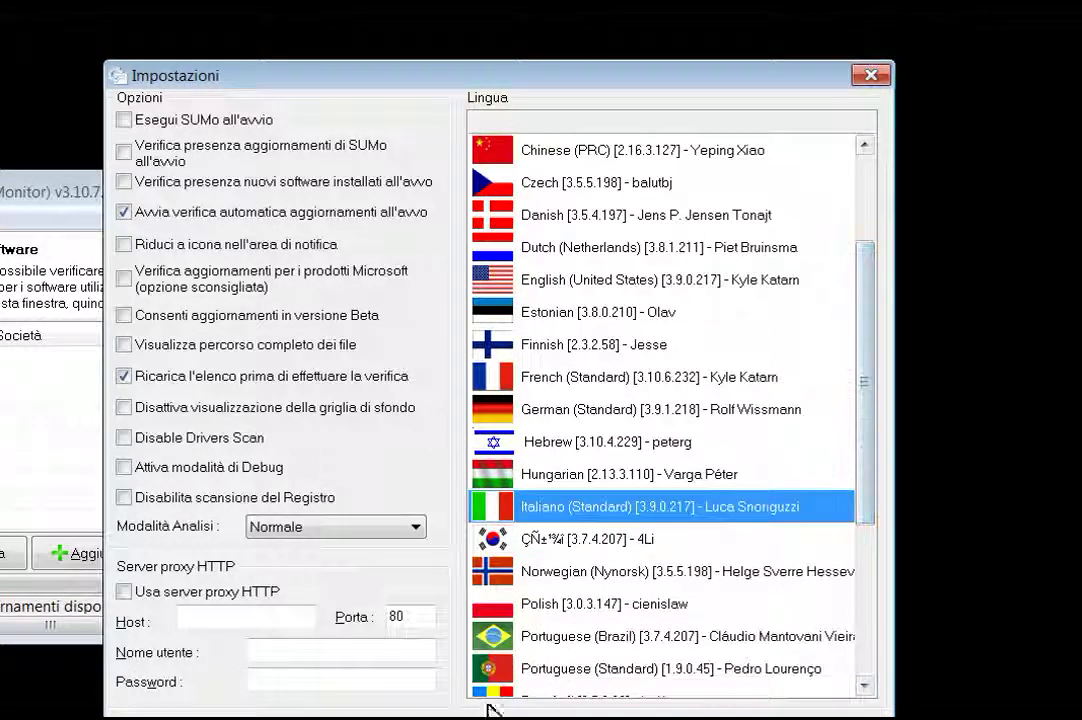
left_click_drag(684, 74, 685, 41)
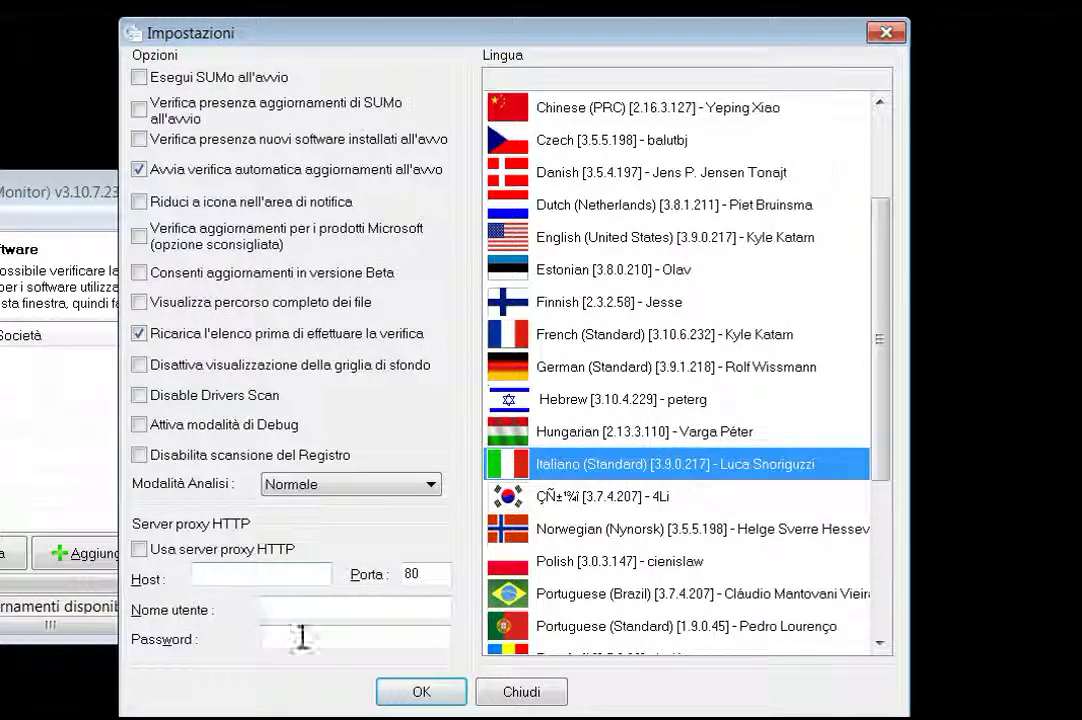
left_click(339, 605)
left_click(421, 697)
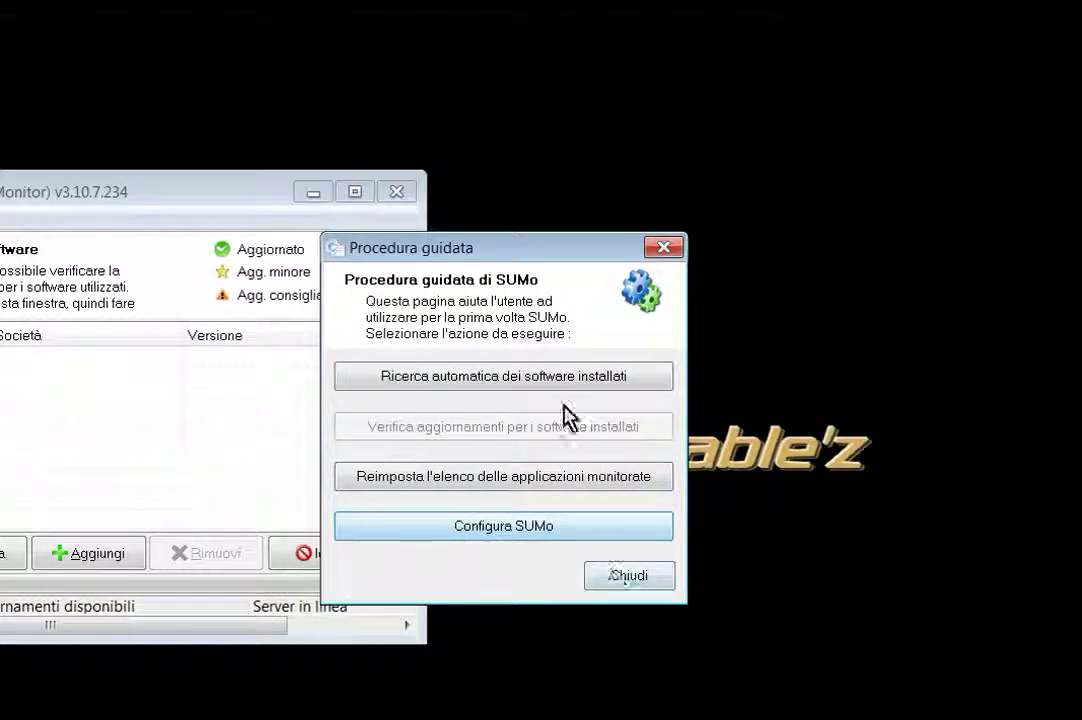
Run the automatic search for installed software and look through the report of files that could not be loaded.
left_click(508, 378)
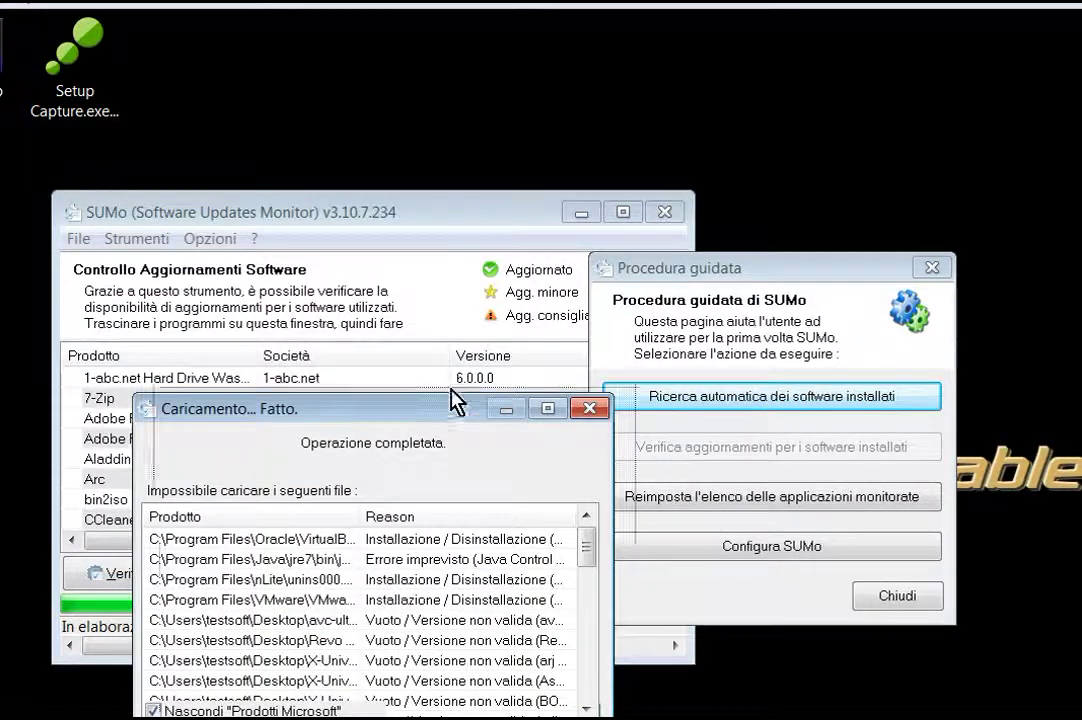
left_click_drag(440, 402, 671, 256)
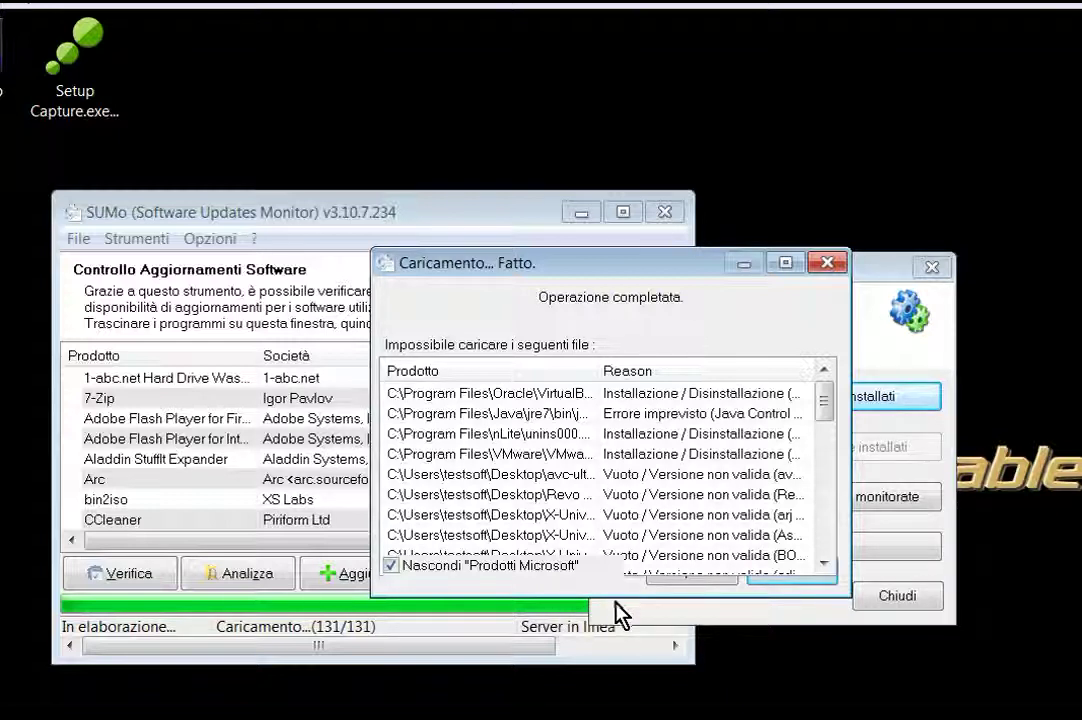
scroll(822, 430, "down", 1)
left_click_drag(820, 418, 824, 452)
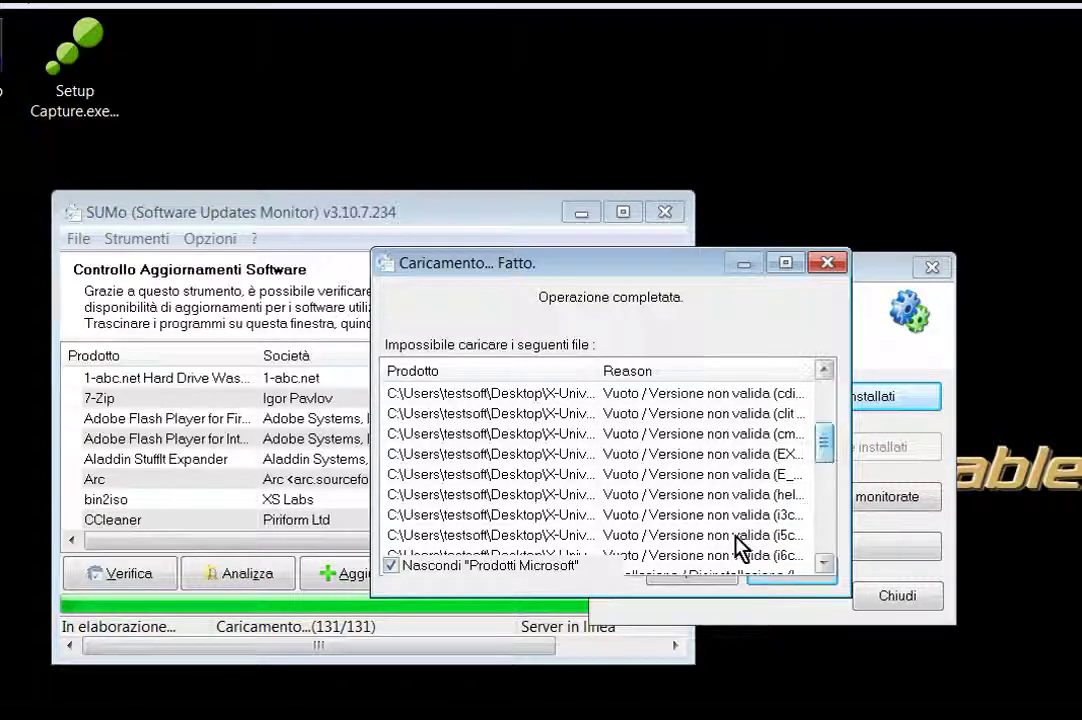
left_click(505, 537)
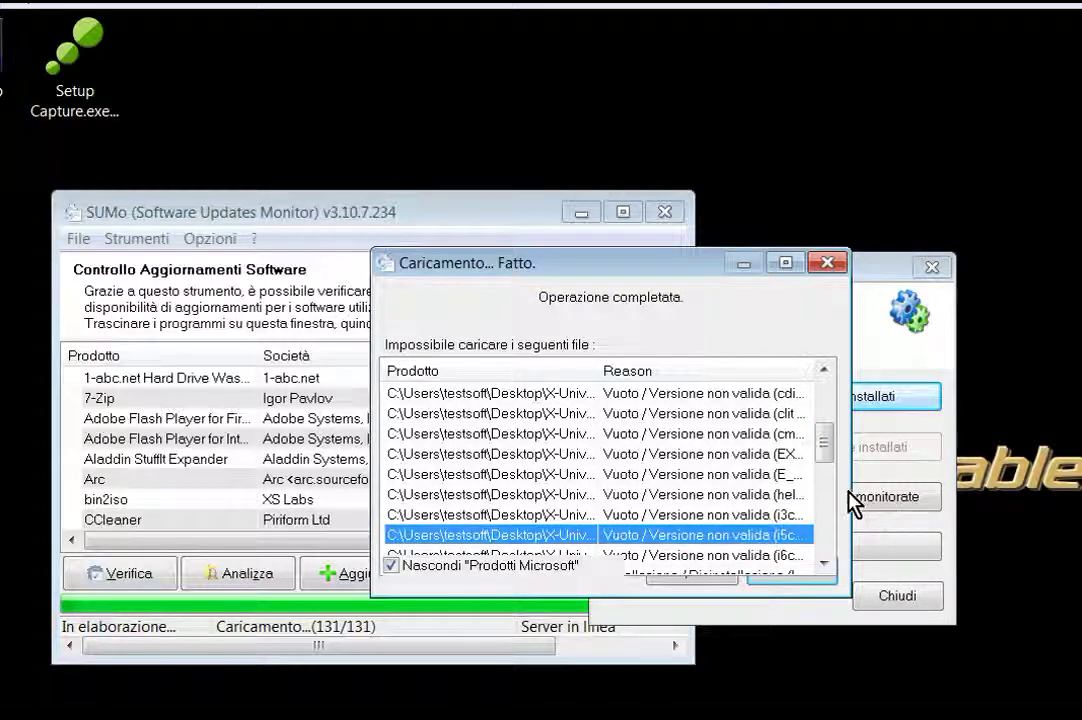
left_click_drag(828, 459, 840, 537)
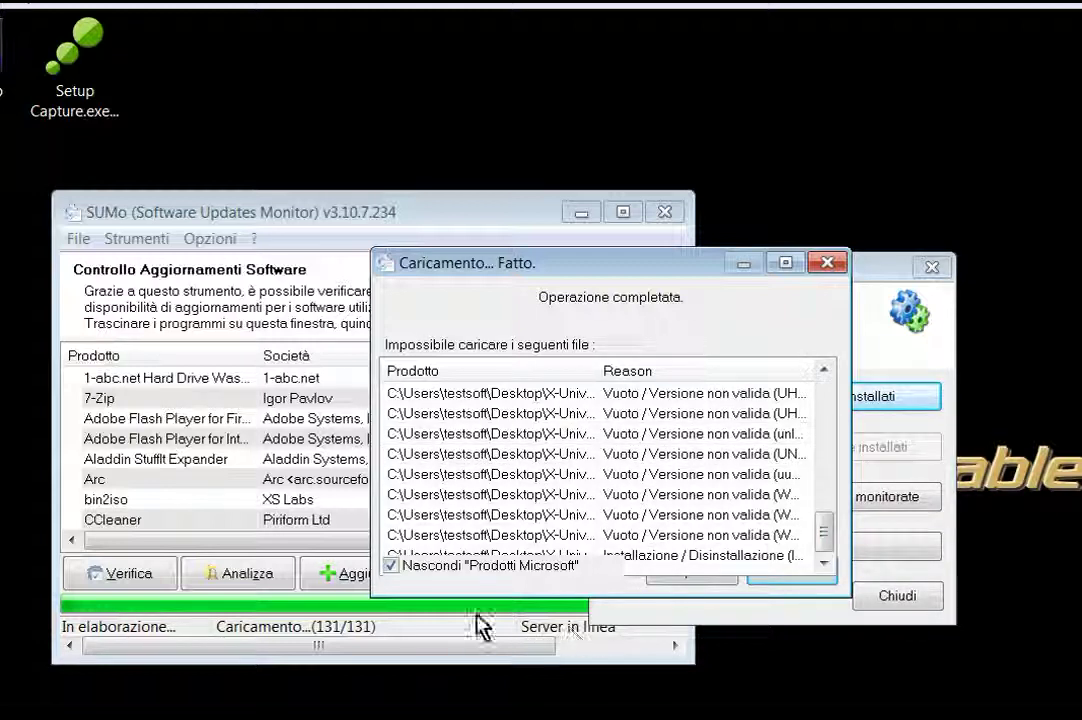
Stop hiding Microsoft products in the loading report, and close the report and the setup wizard.
left_click(391, 565)
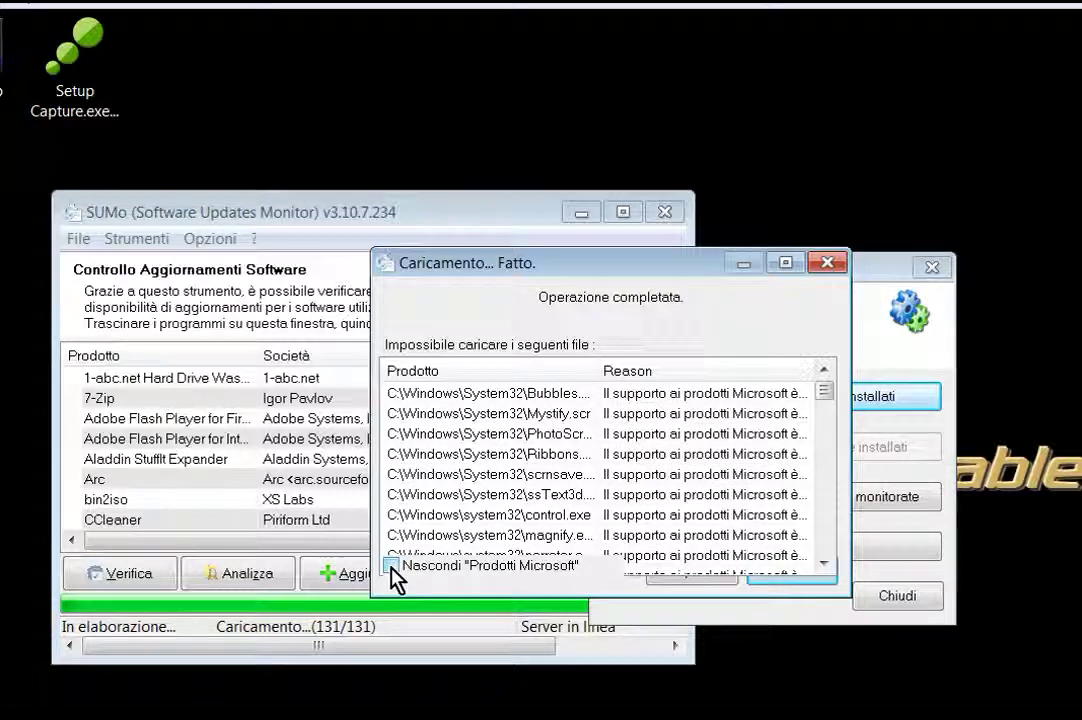
left_click(827, 263)
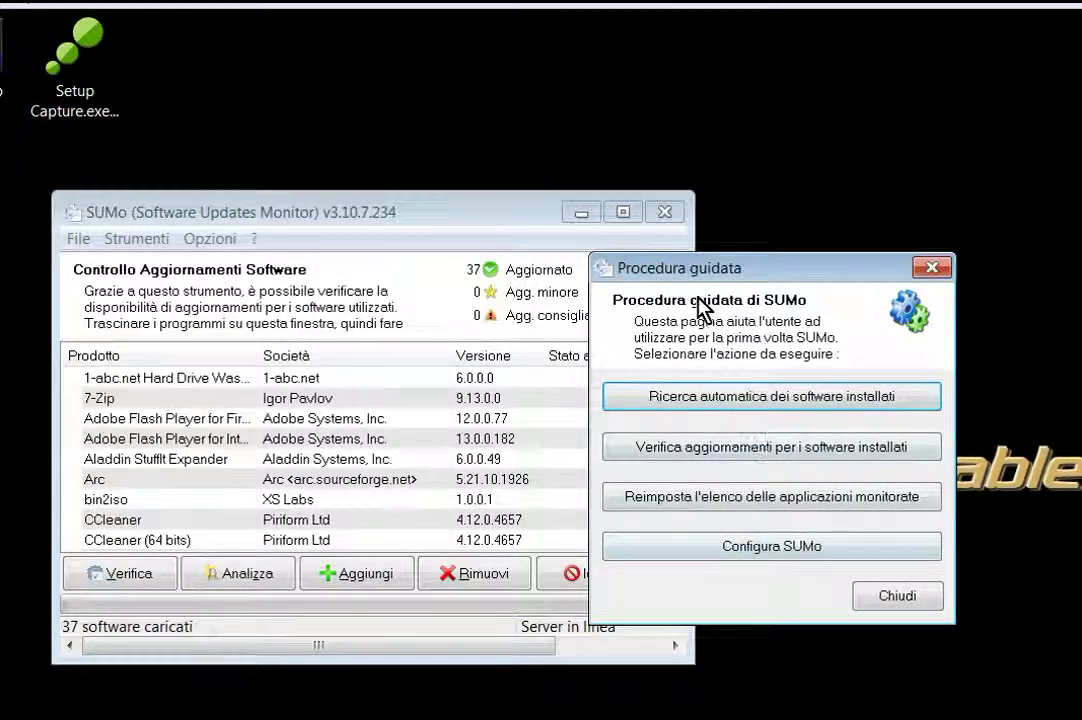
left_click(874, 598)
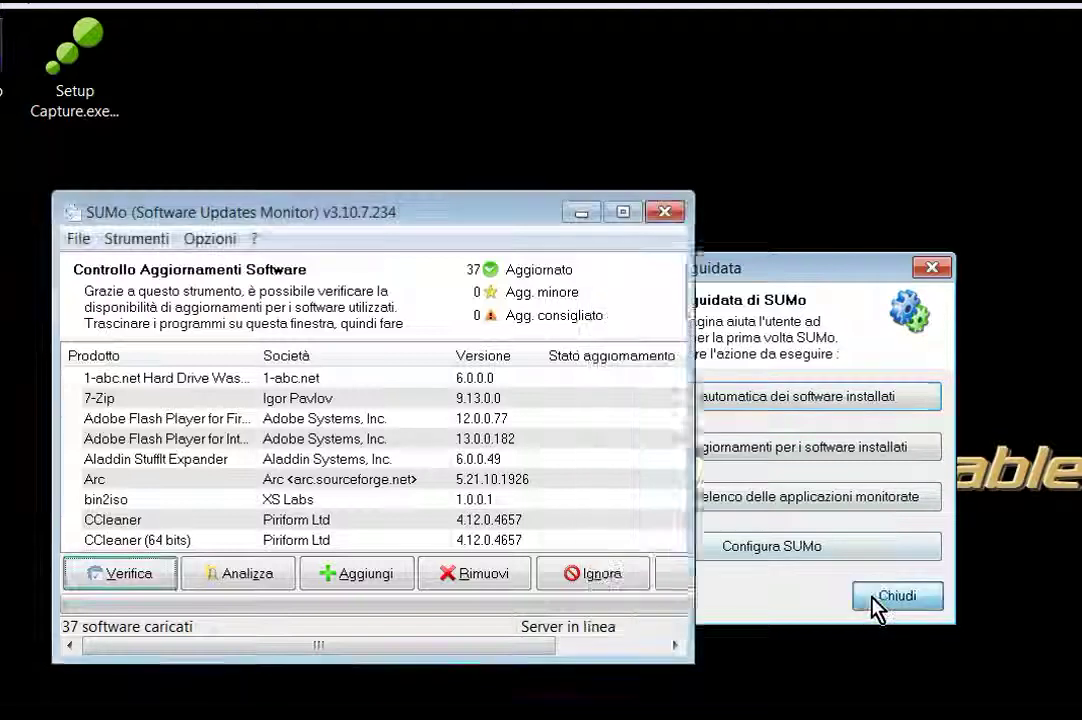
Check the loaded software for updates and review each program's update status in a widened window.
left_click_drag(522, 221, 842, 186)
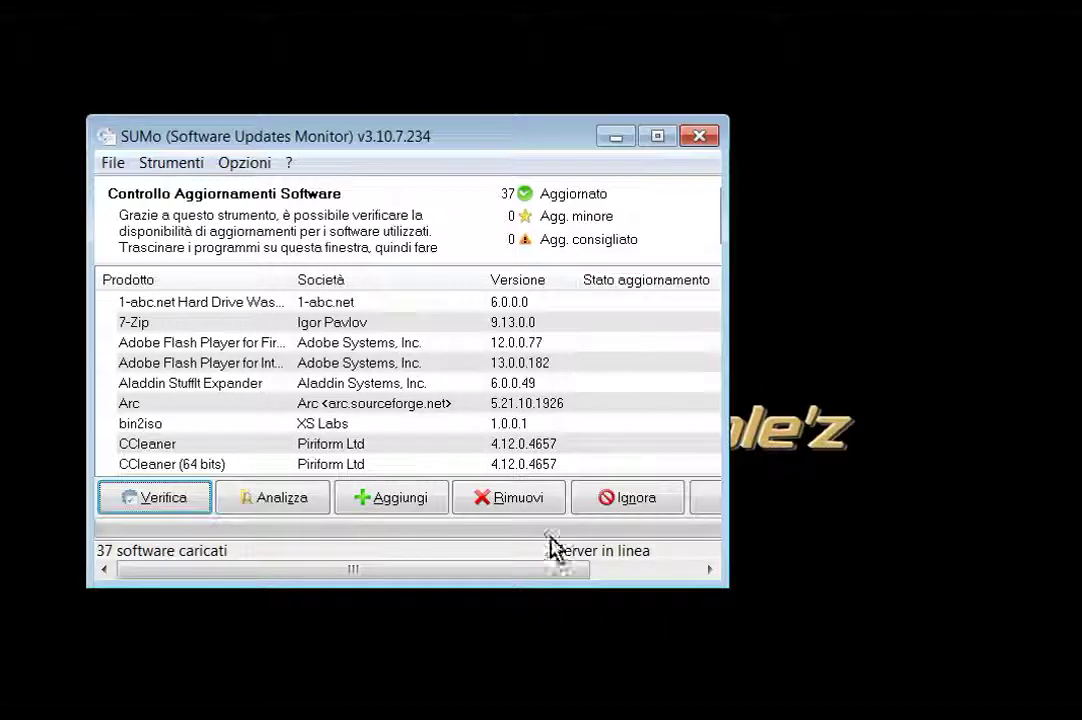
left_click(176, 505)
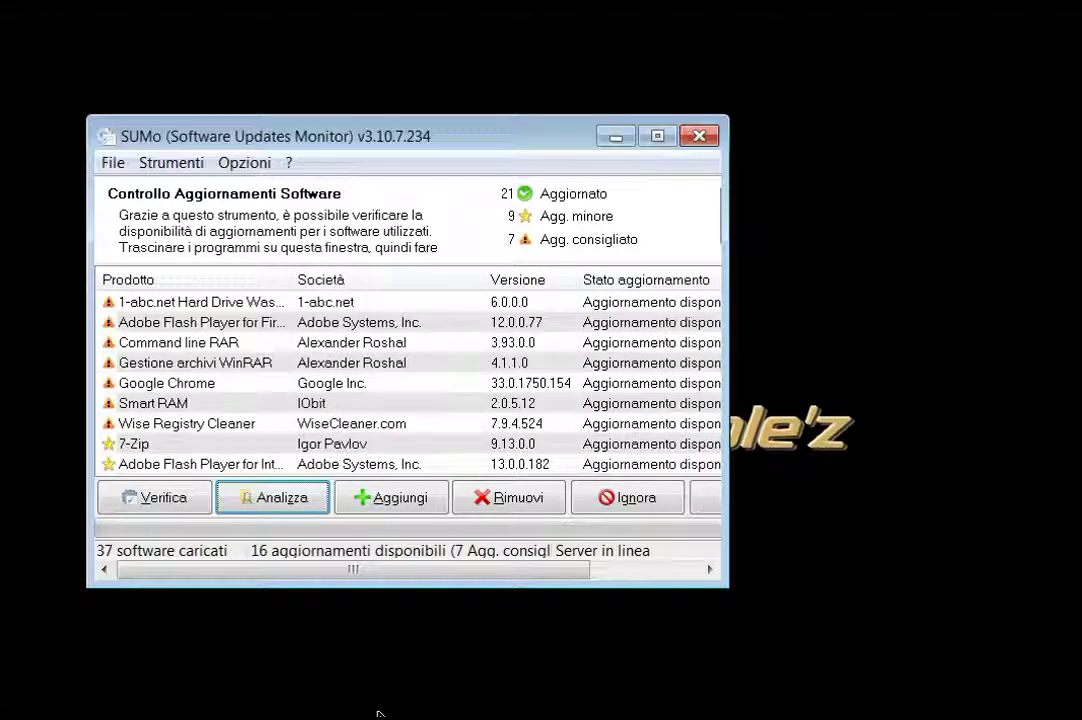
left_click(222, 324)
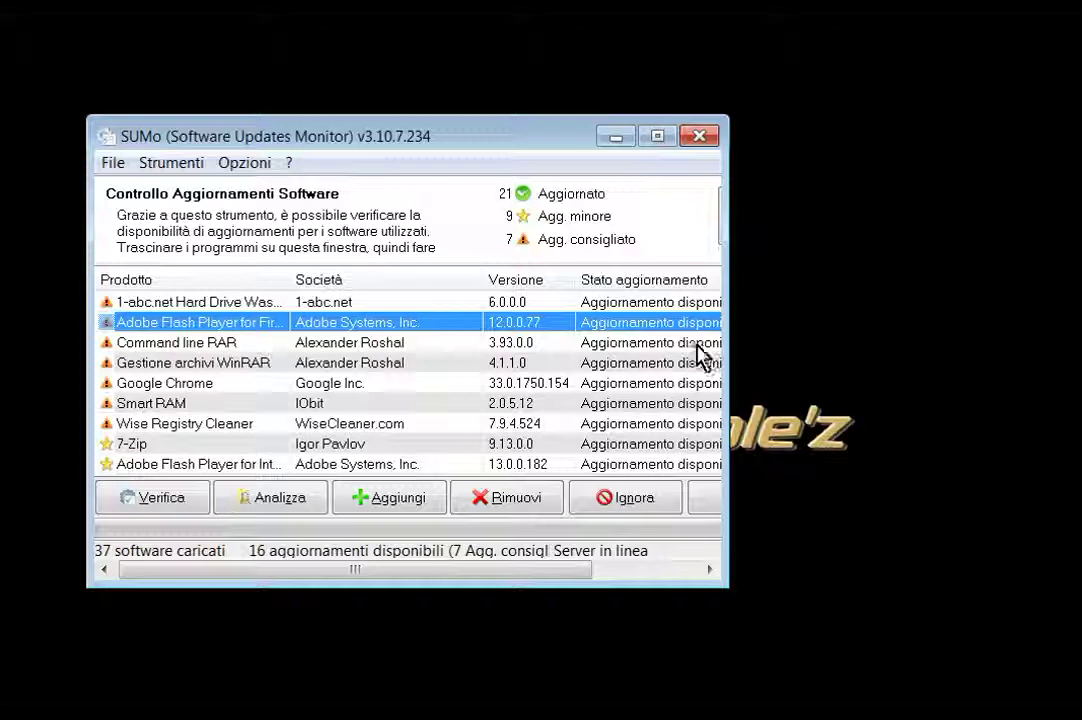
left_click_drag(720, 334, 985, 331)
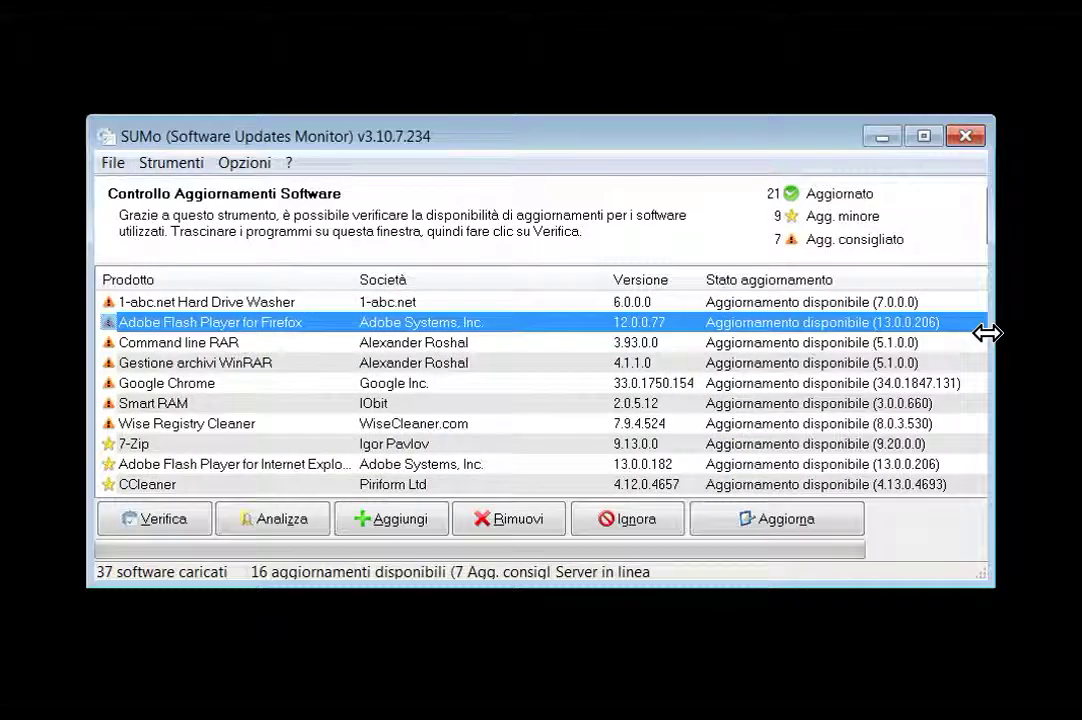
scroll(858, 395, "down", 4)
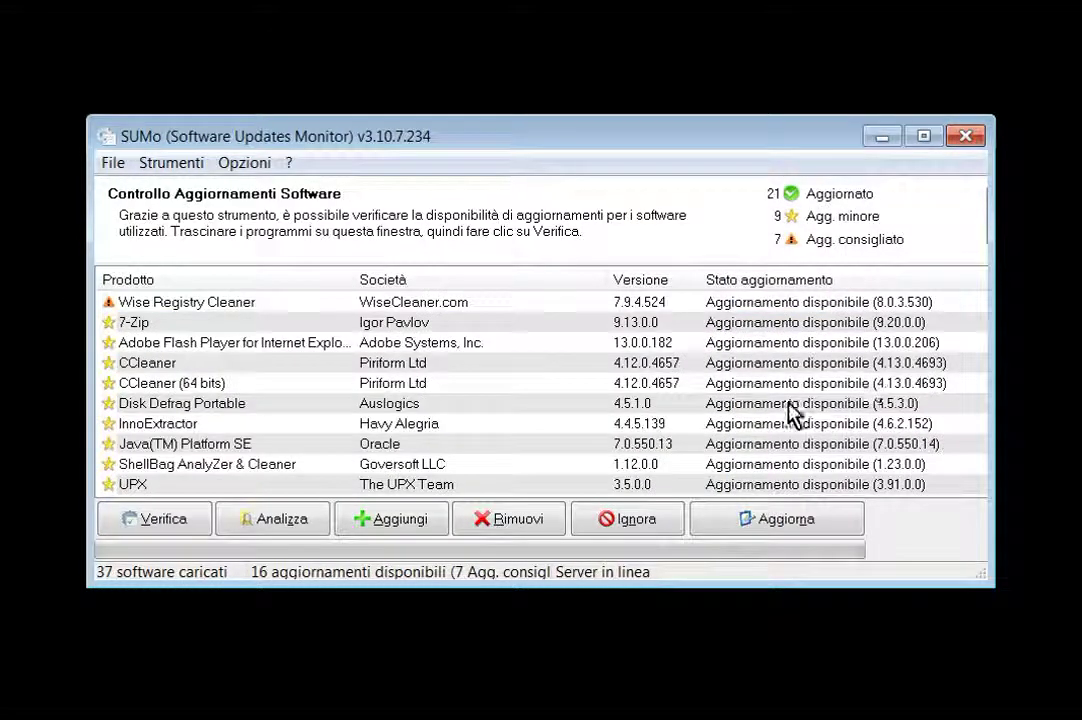
scroll(584, 450, "down", 5)
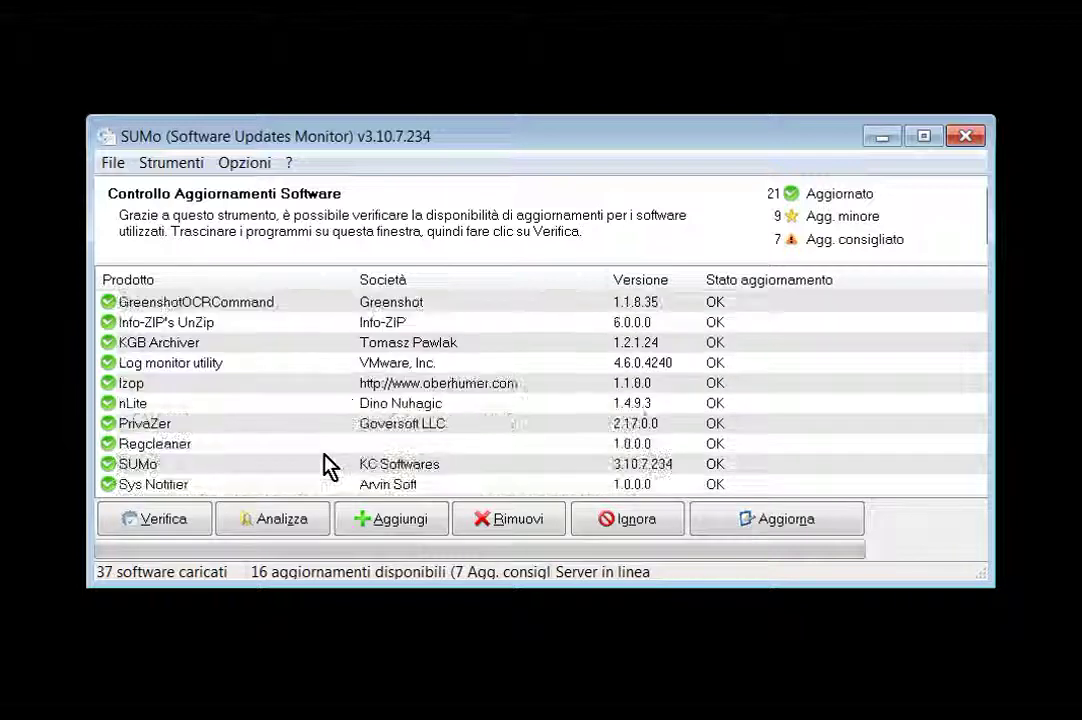
Scan for installed software again, look through the report of files that could not be loaded, and close it.
left_click(288, 522)
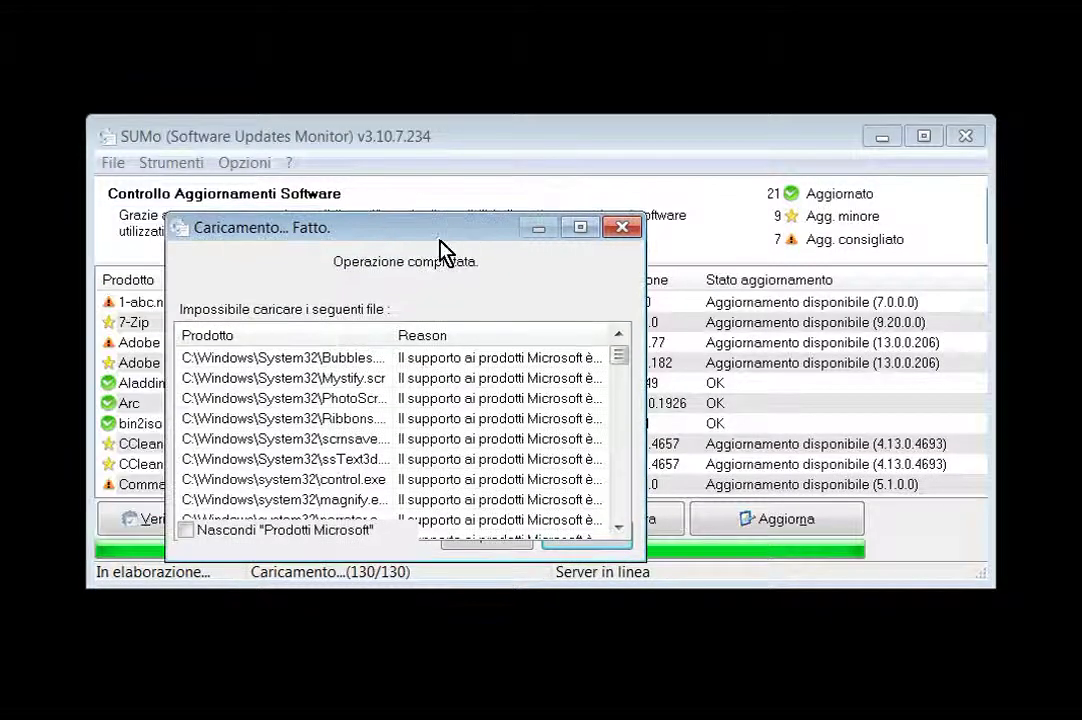
left_click_drag(628, 368, 628, 391)
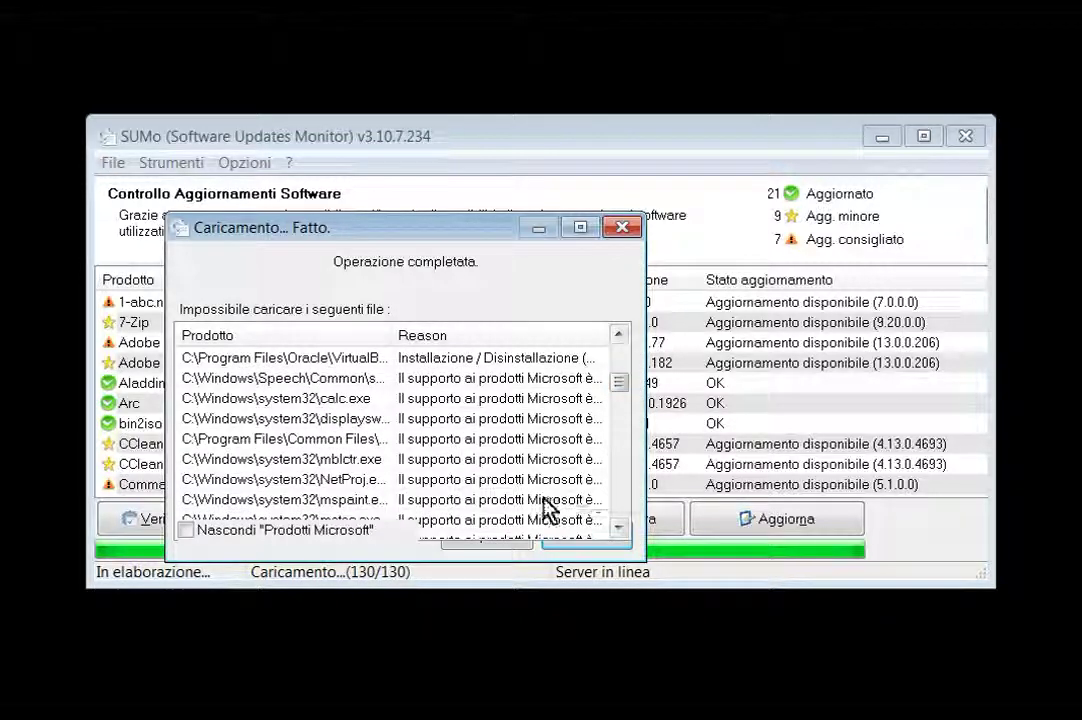
scroll(542, 498, "down", 10)
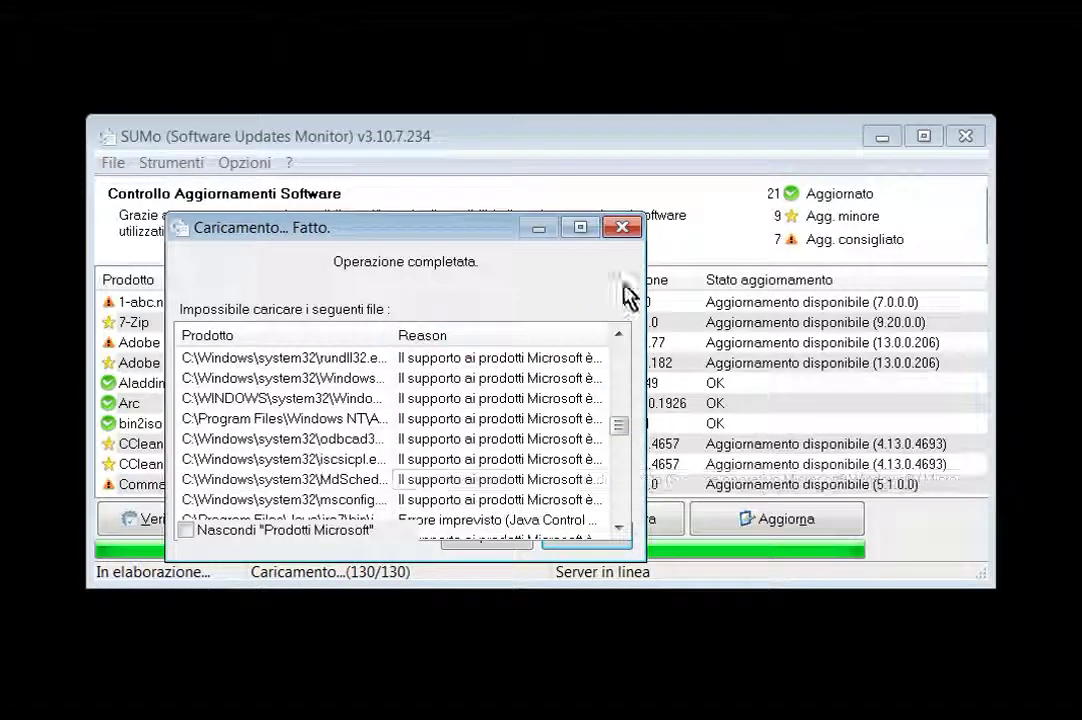
left_click(622, 228)
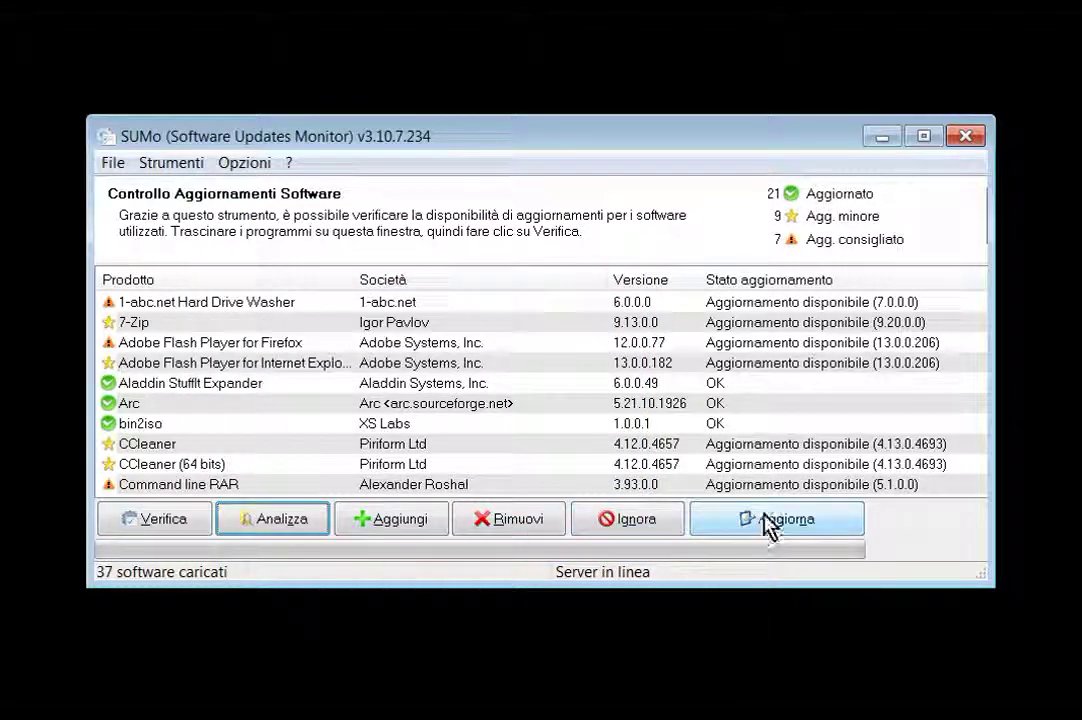
View the application and registration information about SUMo and close it.
left_click(292, 168)
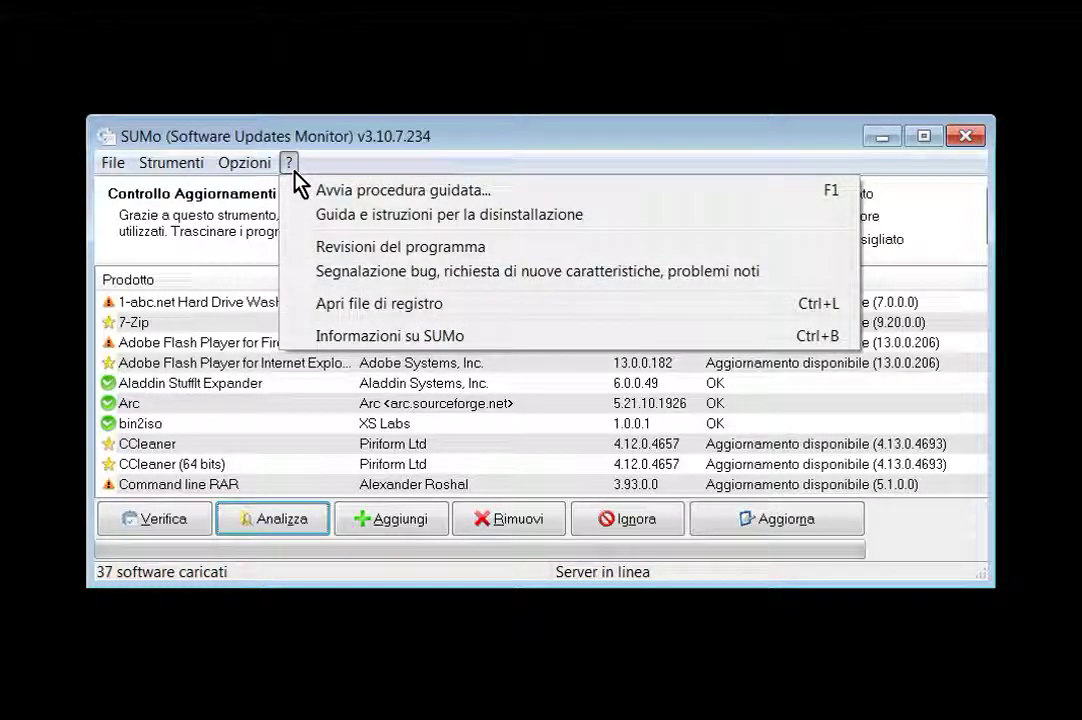
left_click(365, 340)
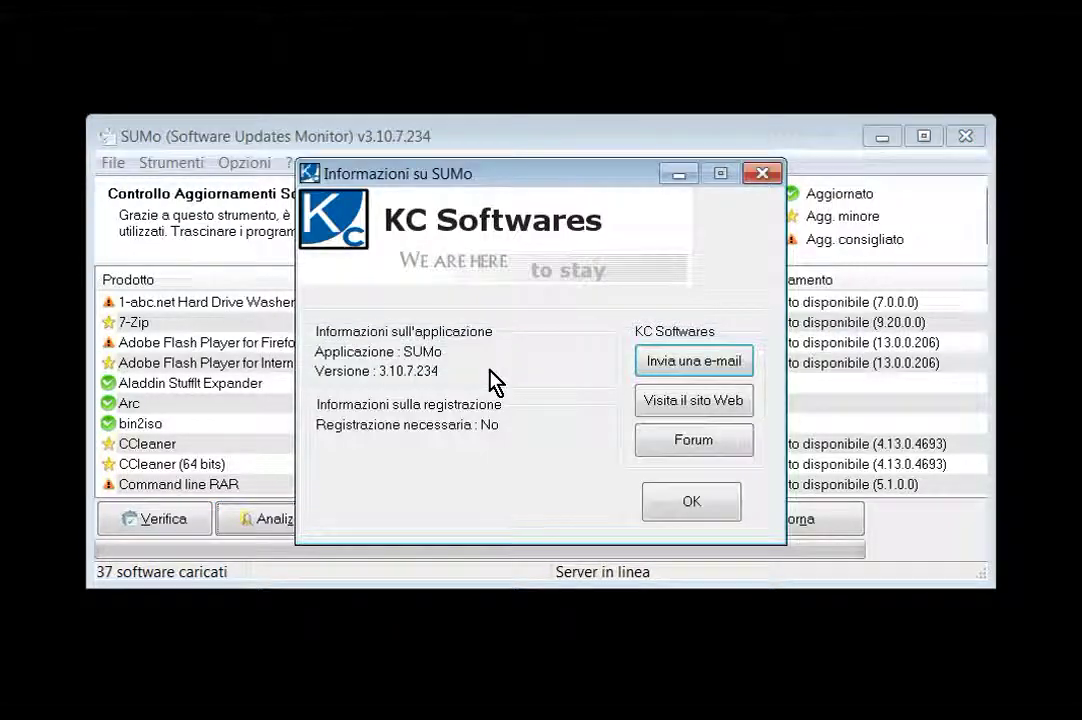
left_click(683, 512)
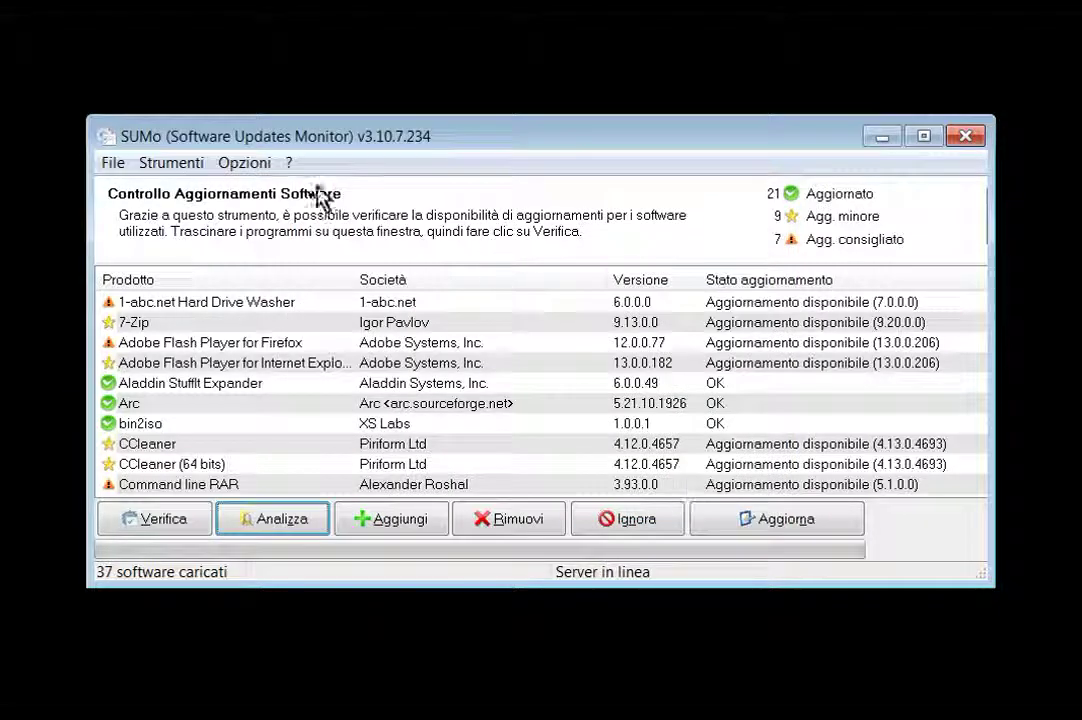
Review SUMo's settings and available languages again, and close them without saving.
left_click(233, 172)
left_click(257, 196)
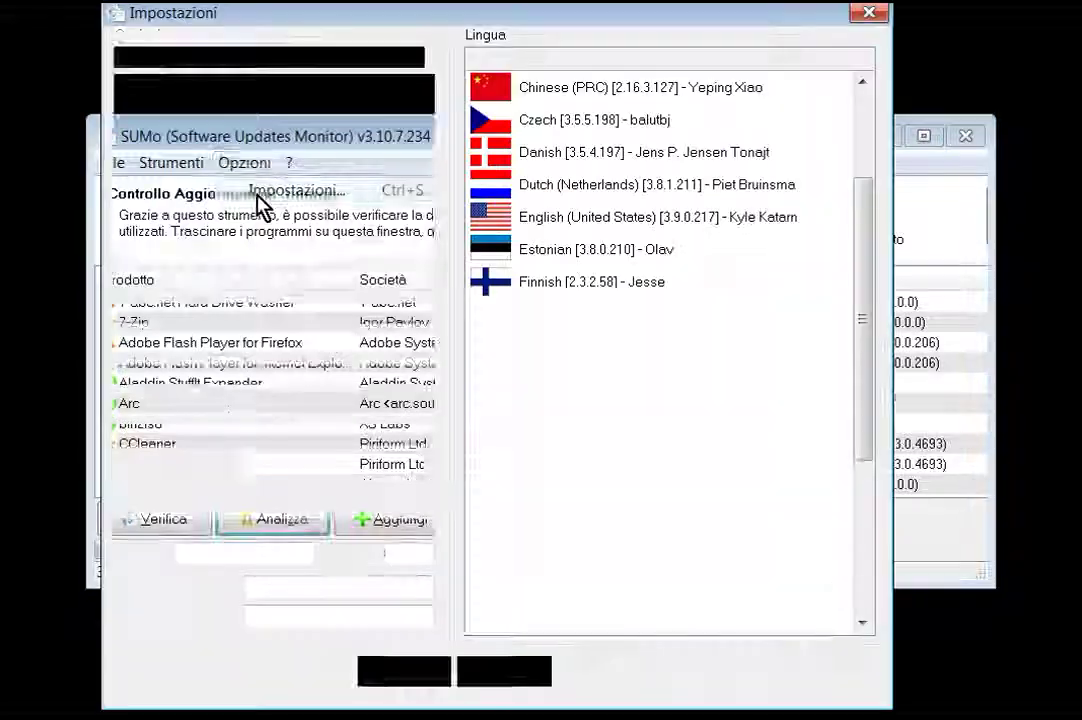
left_click_drag(865, 322, 850, 77)
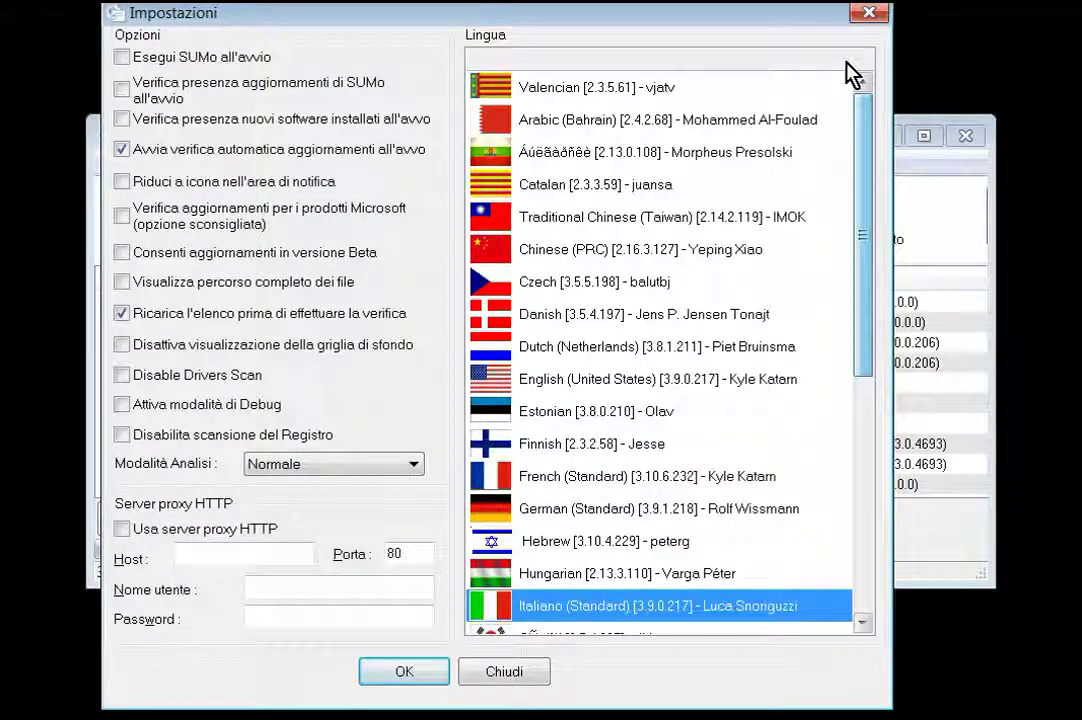
left_click(869, 14)
left_click(198, 164)
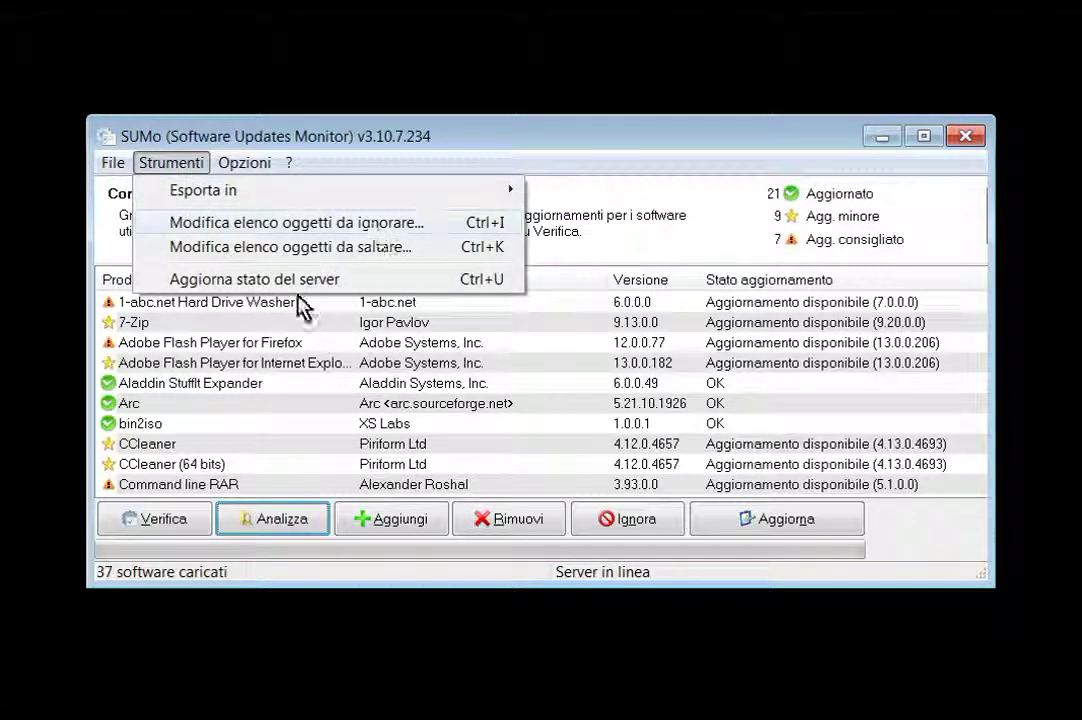
mouse_move(110, 166)
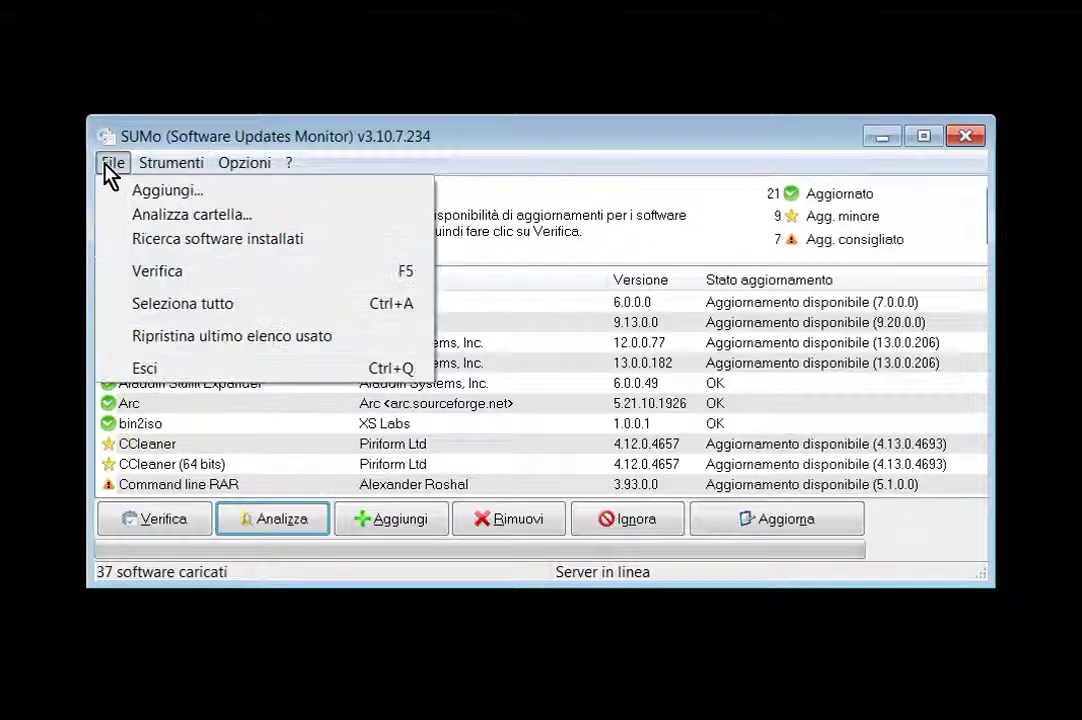
Exit SUMo and extract dumo.zip in place inside the sumo+dumo folder.
left_click(150, 370)
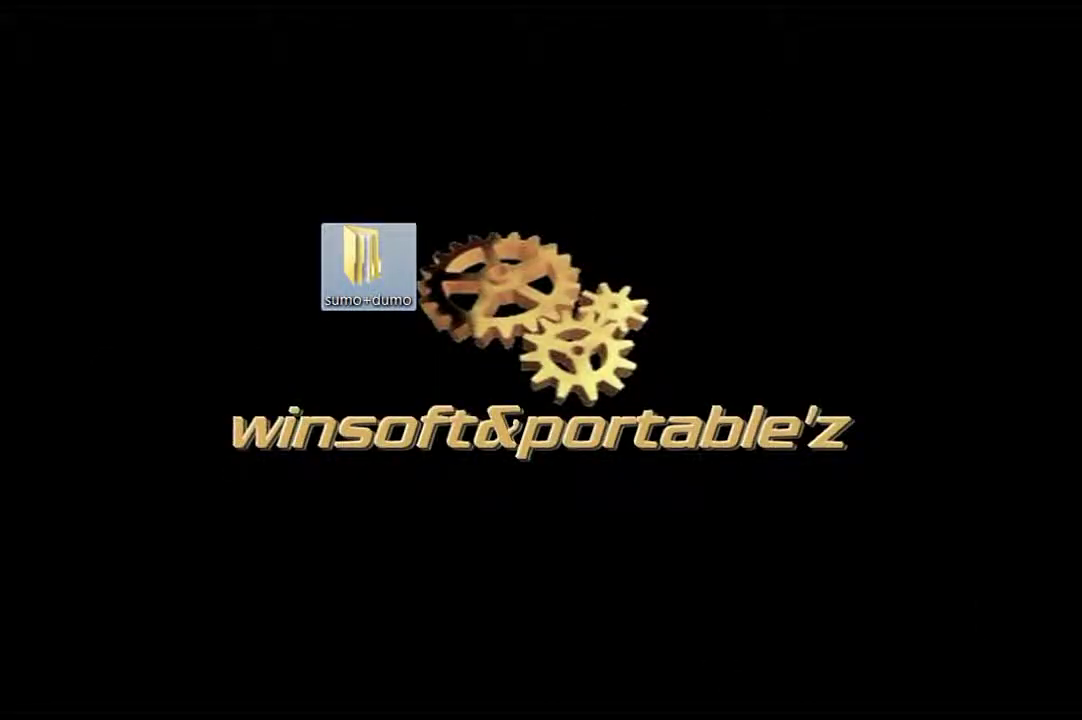
key("Return")
right_click(490, 208)
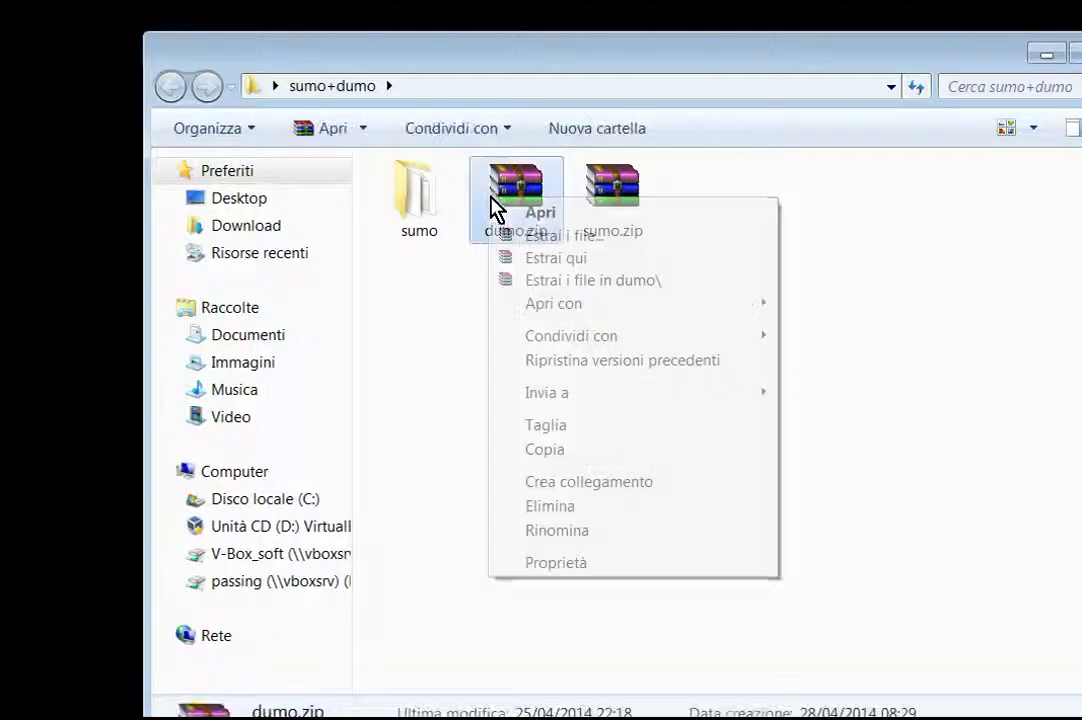
left_click(535, 258)
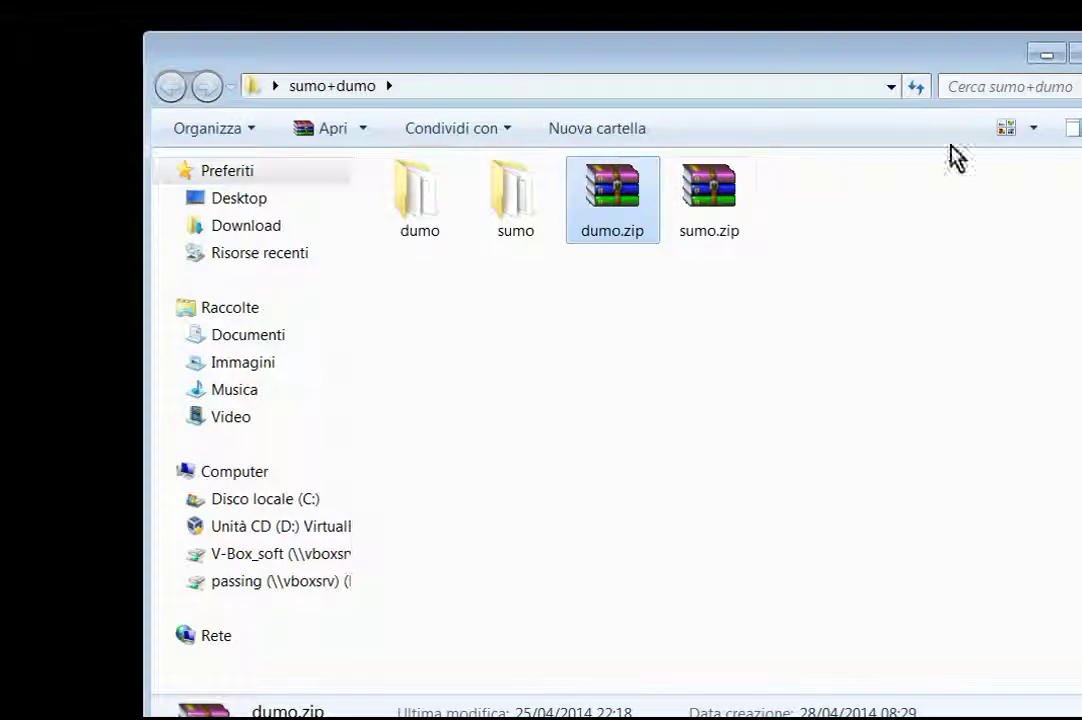
Open the extracted dumo folder, show its contents as icons, and run DUMo.exe as administrator.
double_click(415, 215)
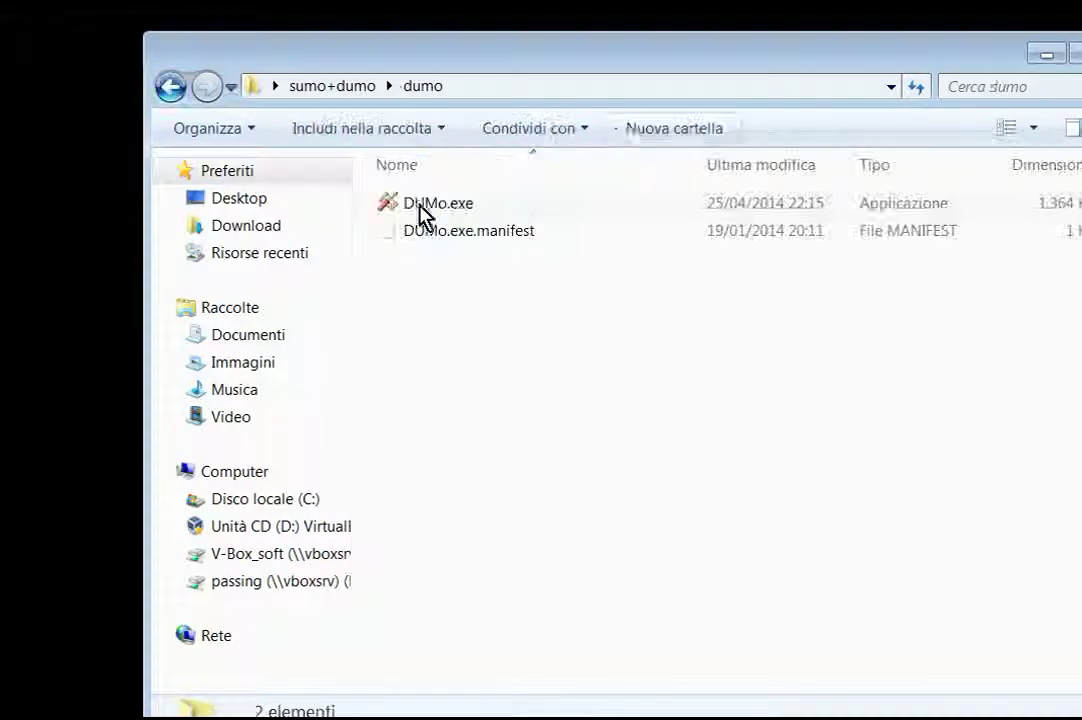
left_click(1033, 128)
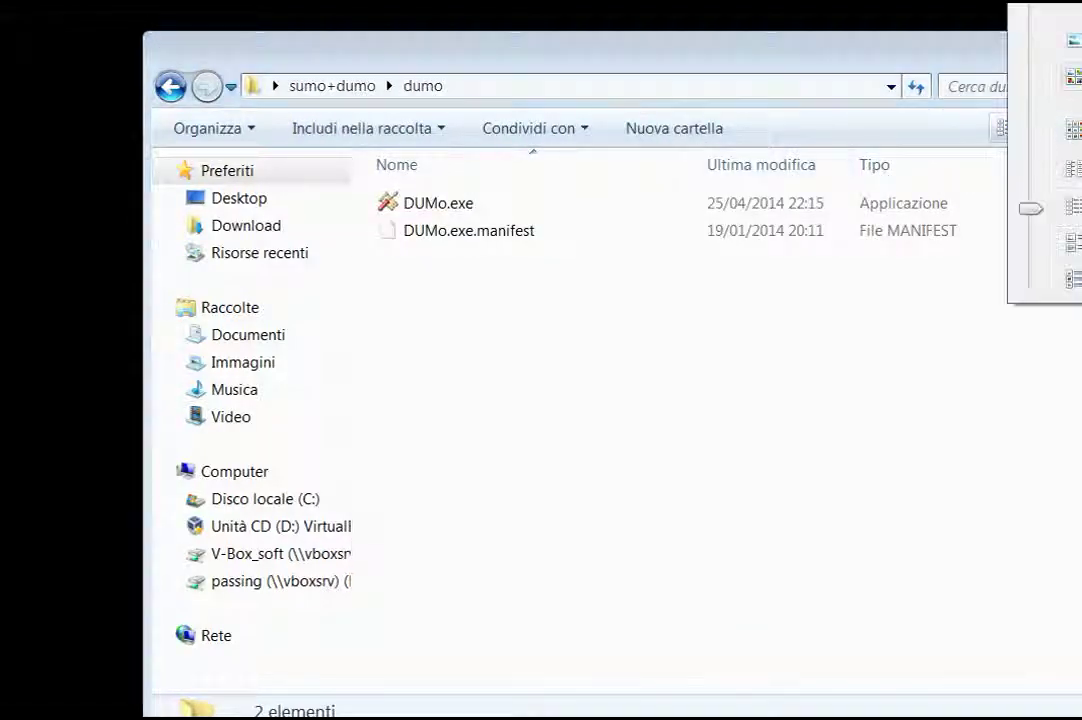
left_click(1065, 85)
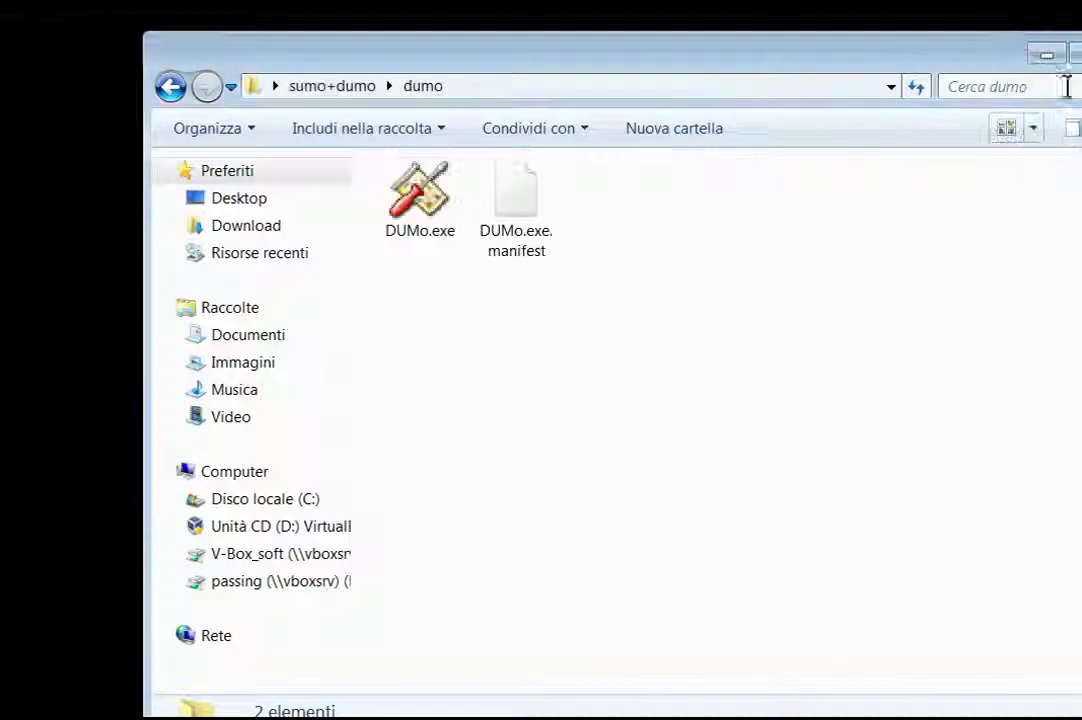
right_click(433, 193)
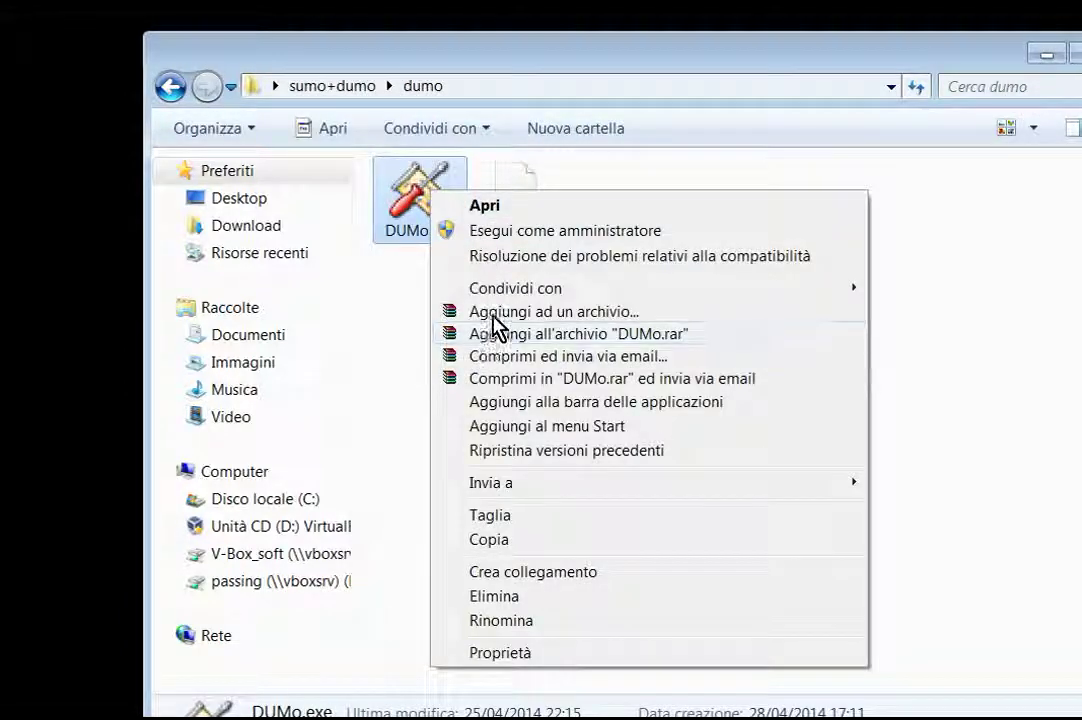
left_click(466, 232)
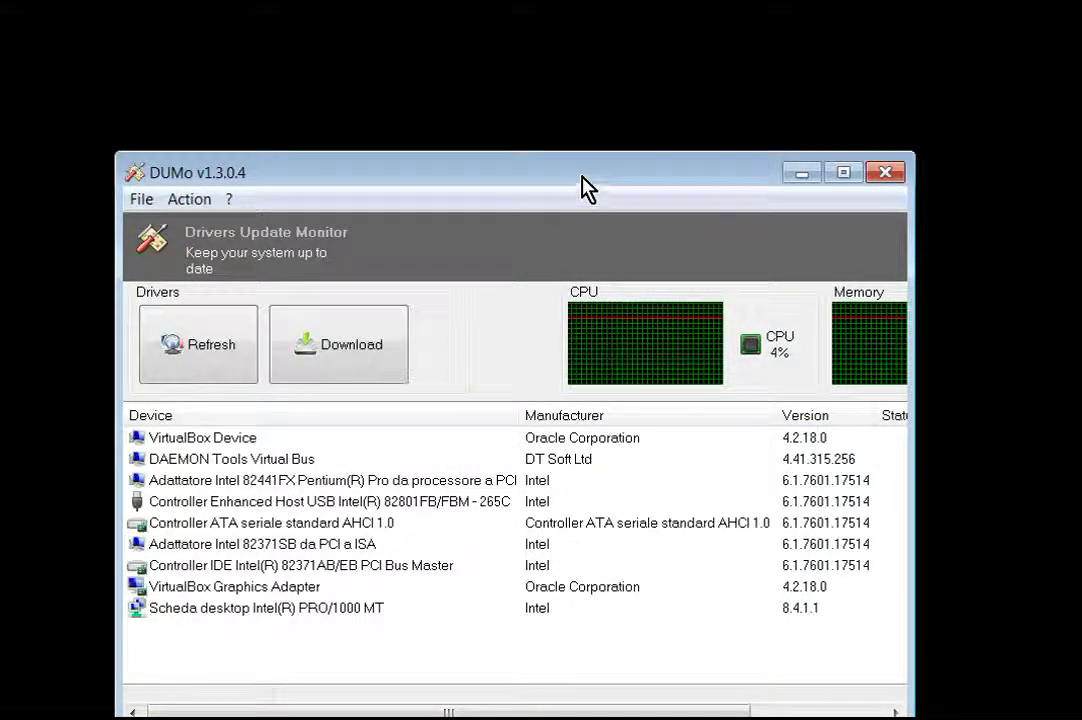
Reposition and widen the DUMo window, and check the listed drivers for available updates.
left_click_drag(585, 188, 550, 131)
left_click_drag(878, 297, 1081, 300)
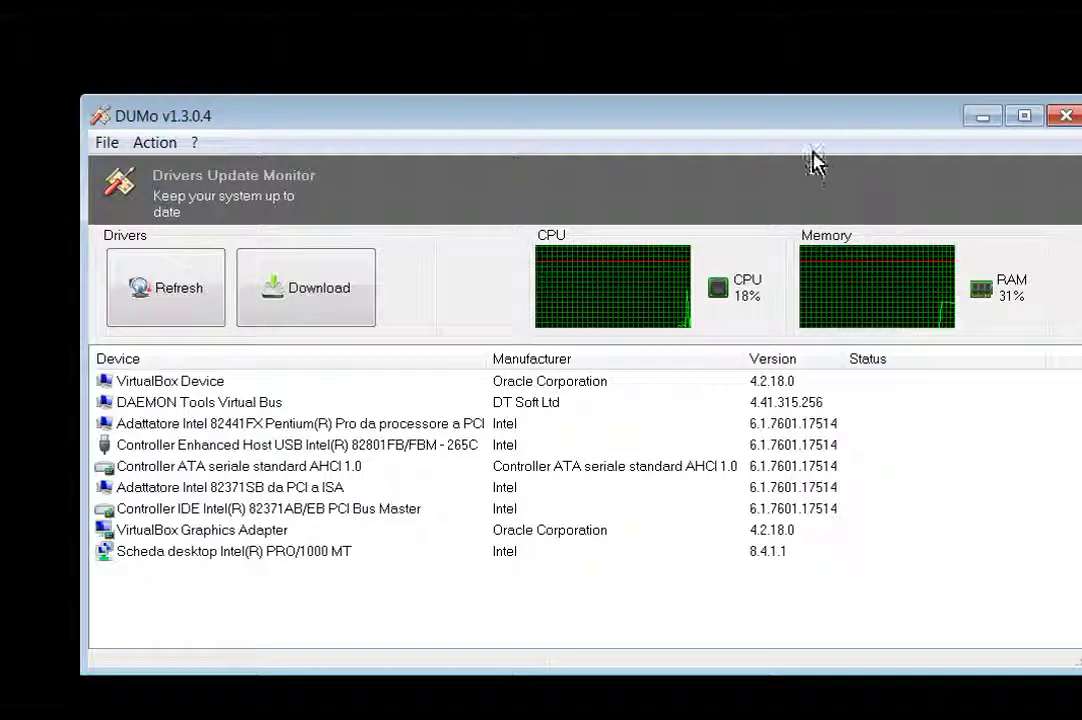
left_click(160, 320)
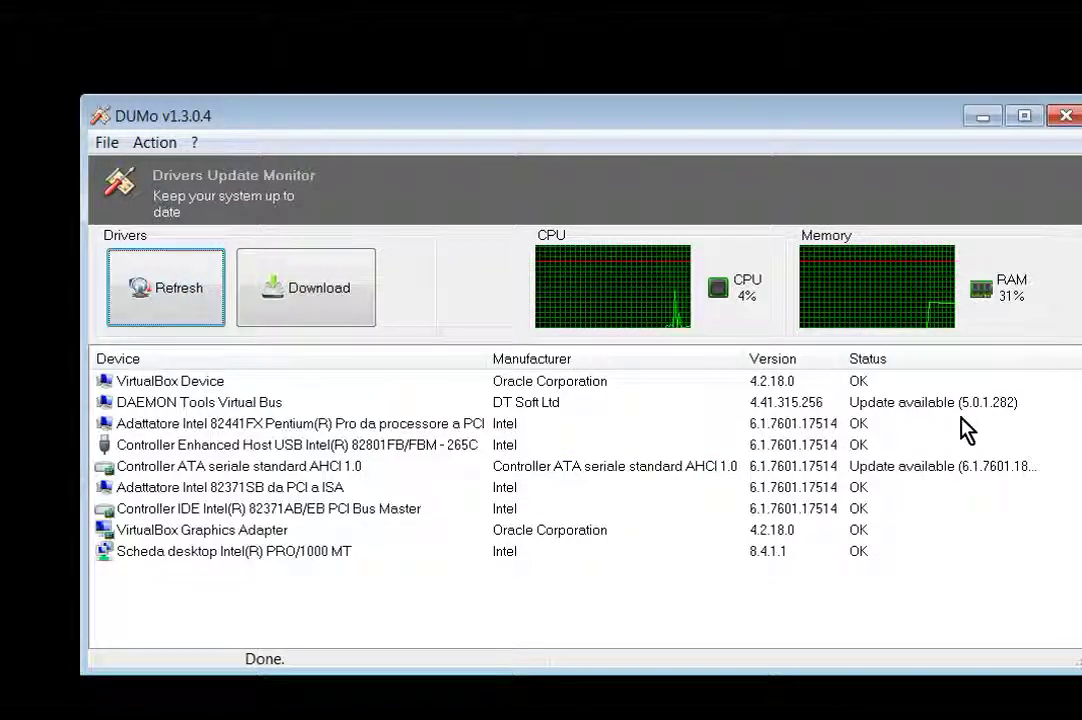
Open the update download page for the DAEMON Tools Virtual Bus driver and look through its version list.
left_click(935, 406)
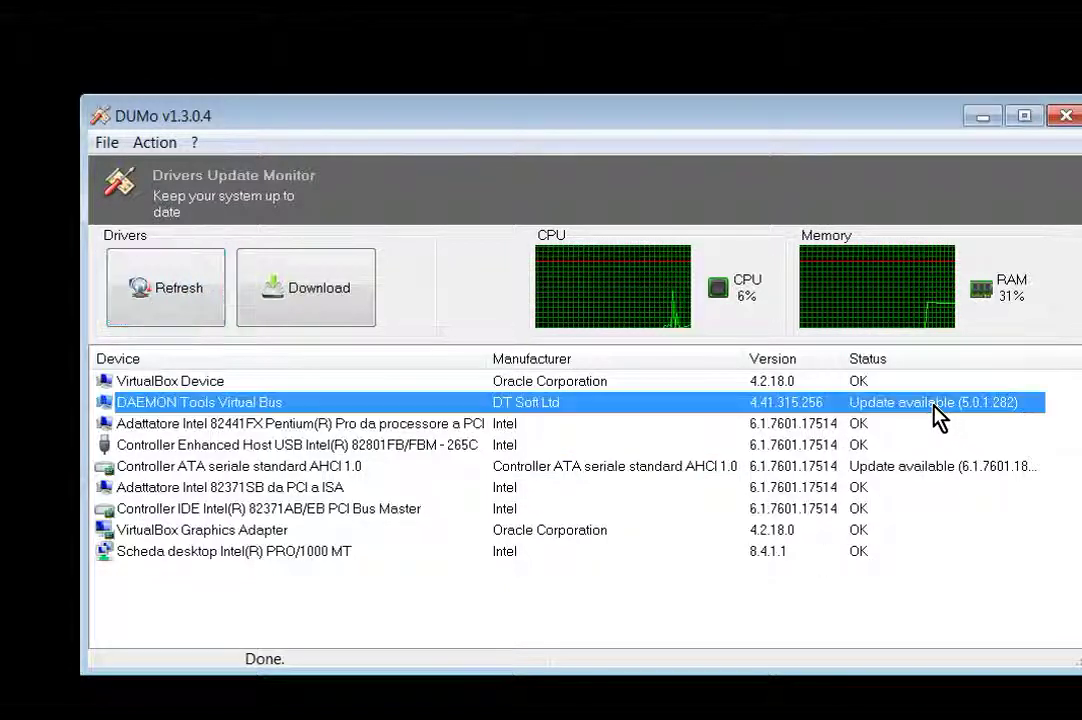
left_click(352, 306)
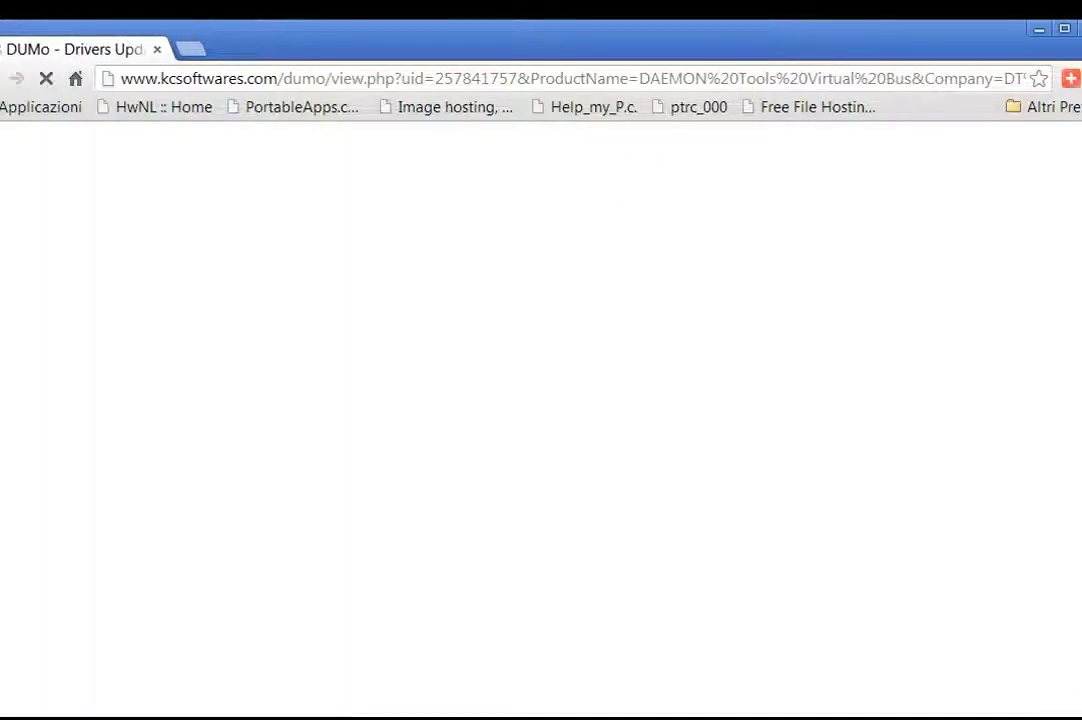
scroll(965, 547, "down", 2)
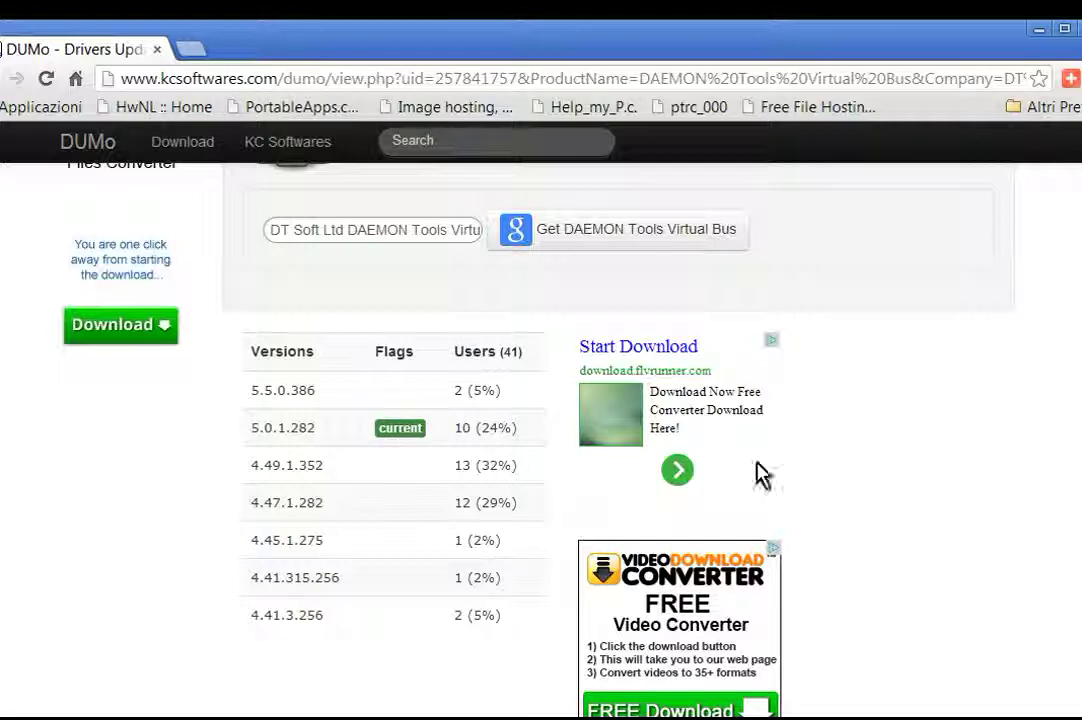
scroll(780, 474, "down", 2)
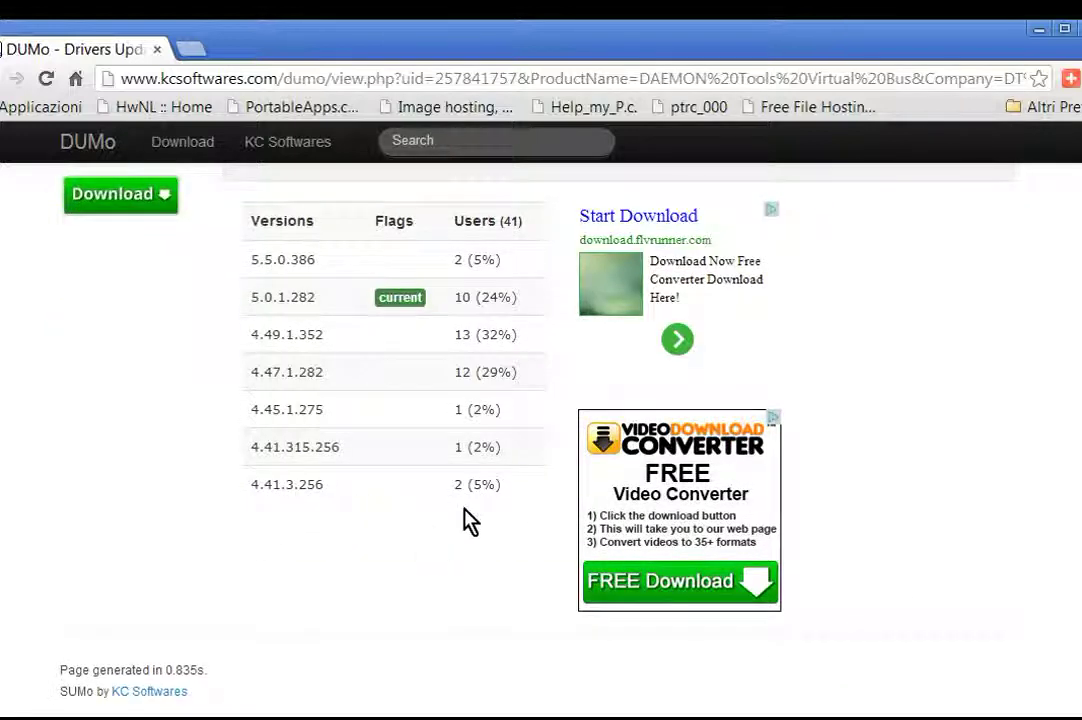
scroll(472, 337, "up", 2)
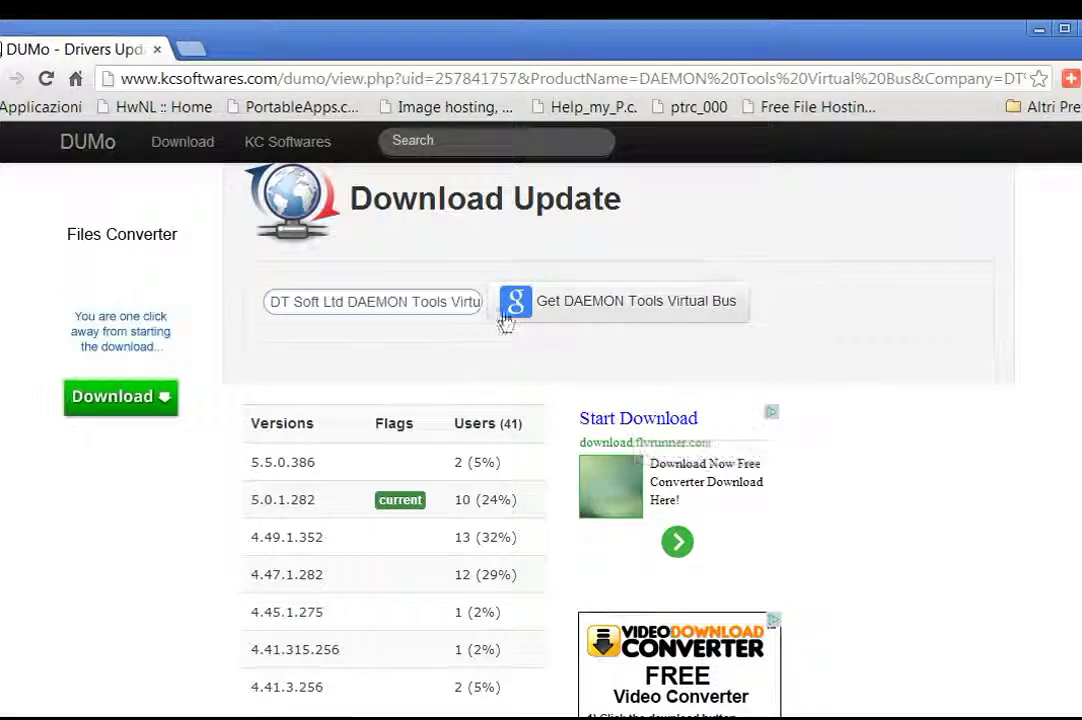
scroll(570, 260, "up", 1)
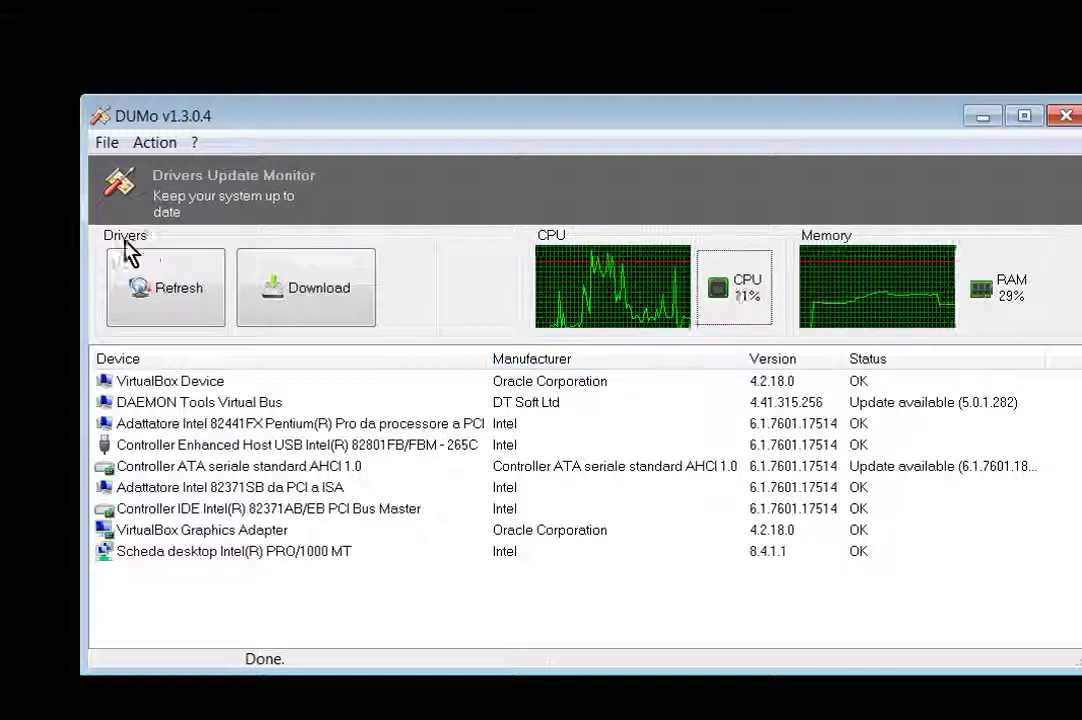
View DUMo's application and registration information and close it.
left_click(198, 143)
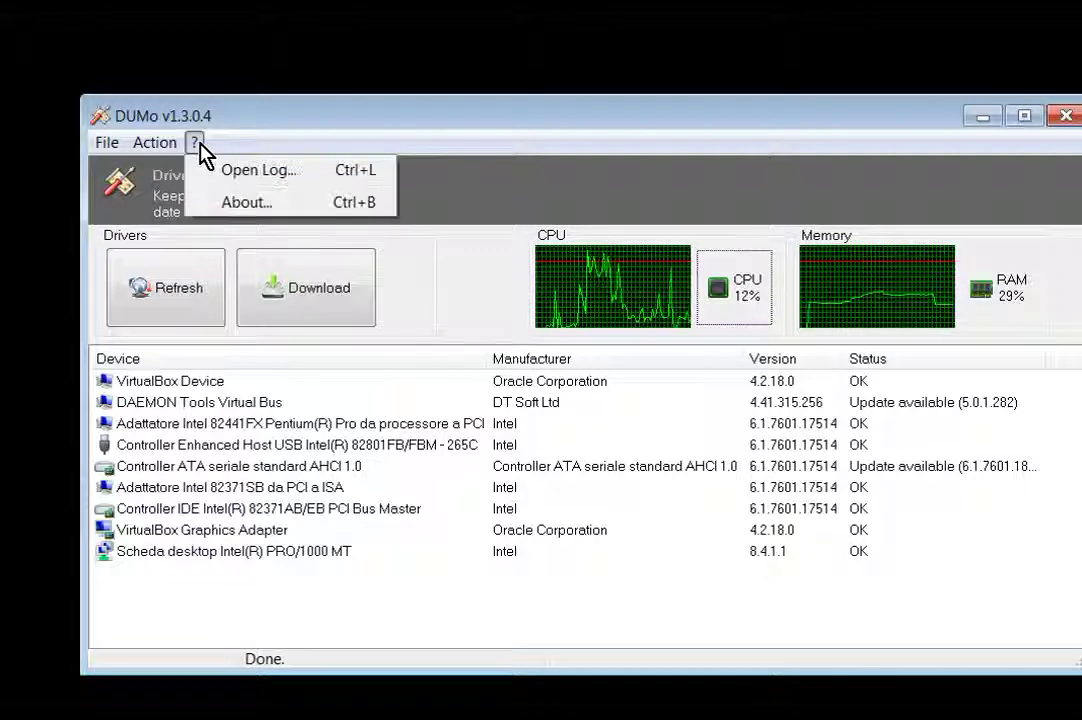
left_click(242, 203)
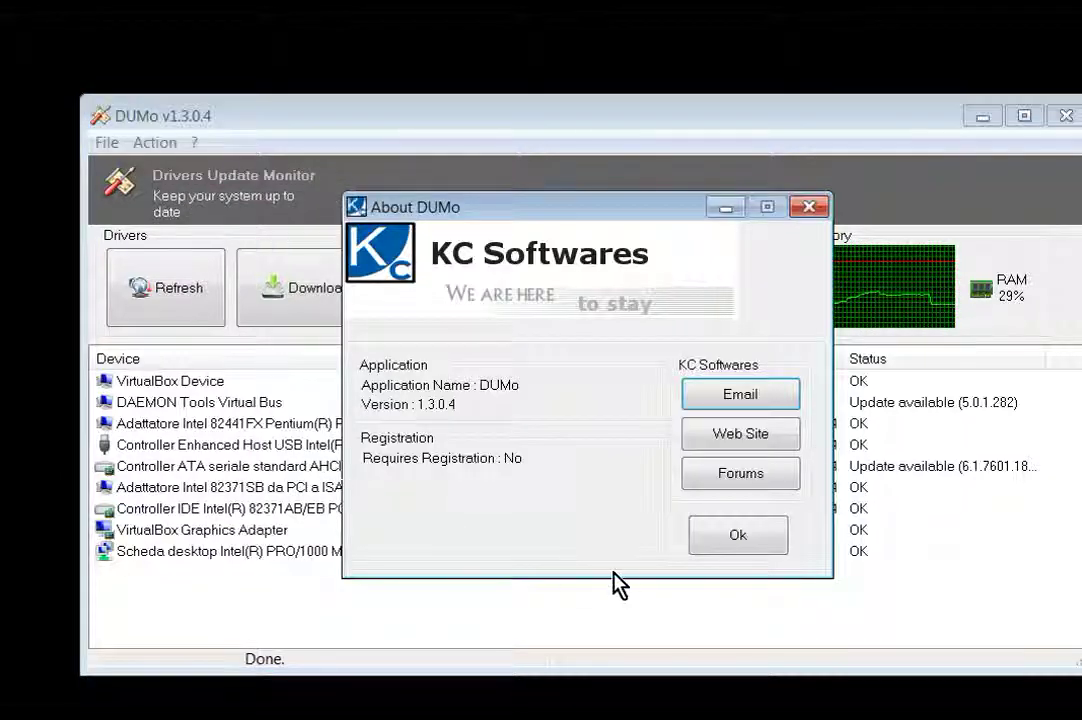
left_click(739, 537)
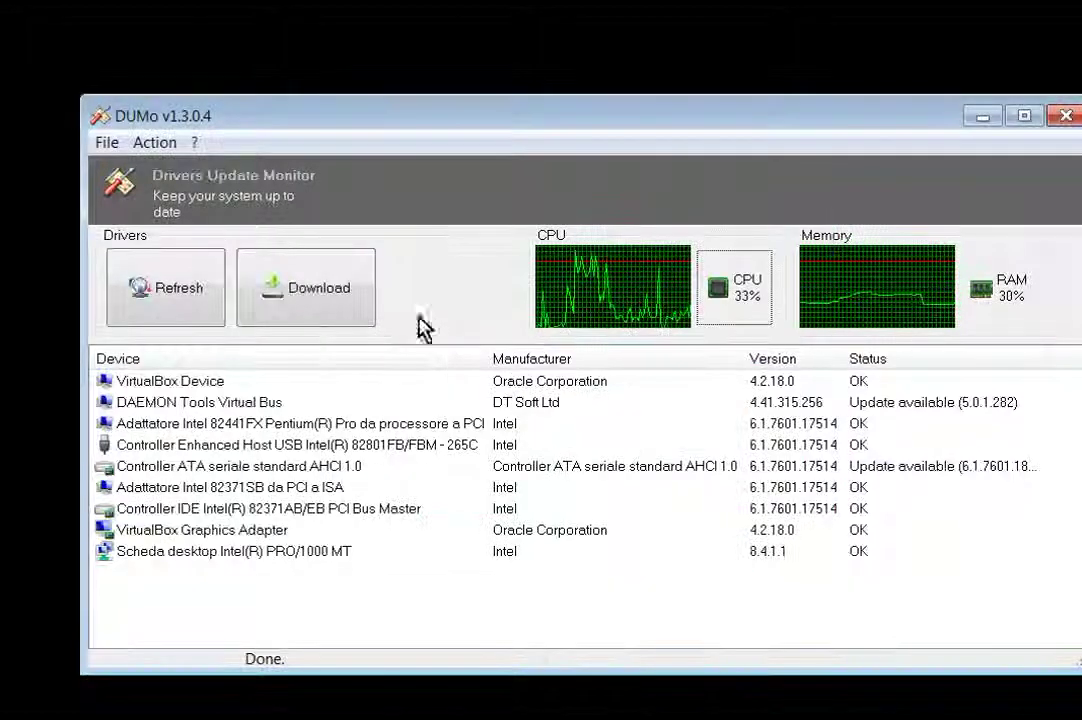
Look at the available driver list actions, read through the DUMo log file, and close the log.
left_click(155, 145)
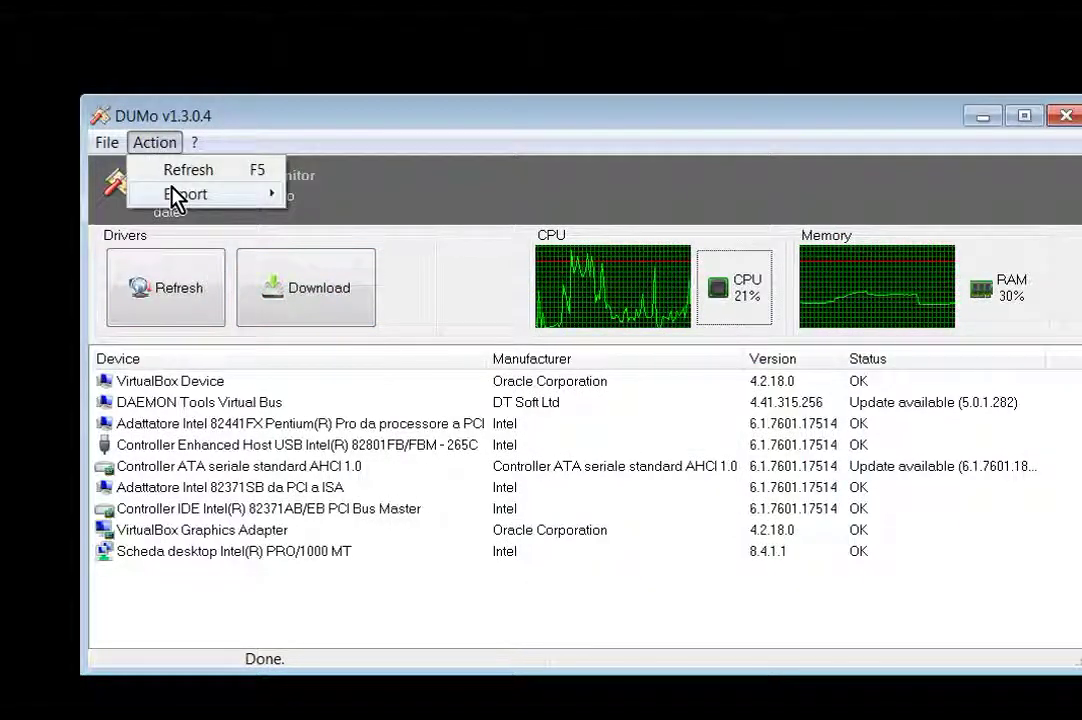
mouse_move(175, 195)
mouse_move(190, 150)
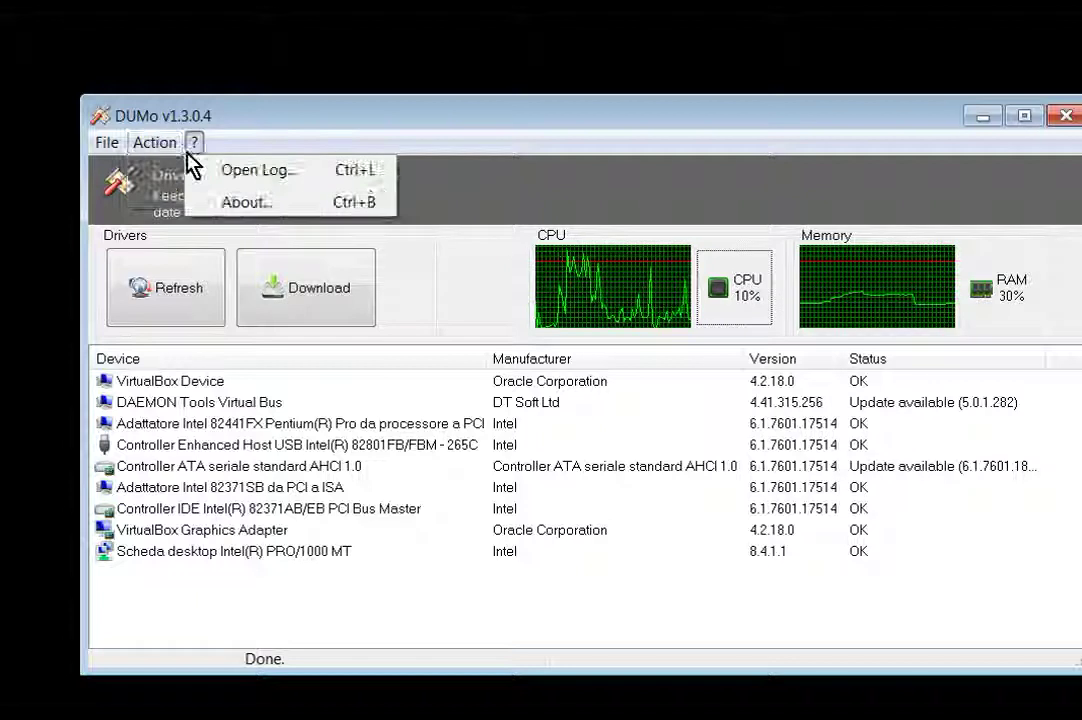
left_click(235, 172)
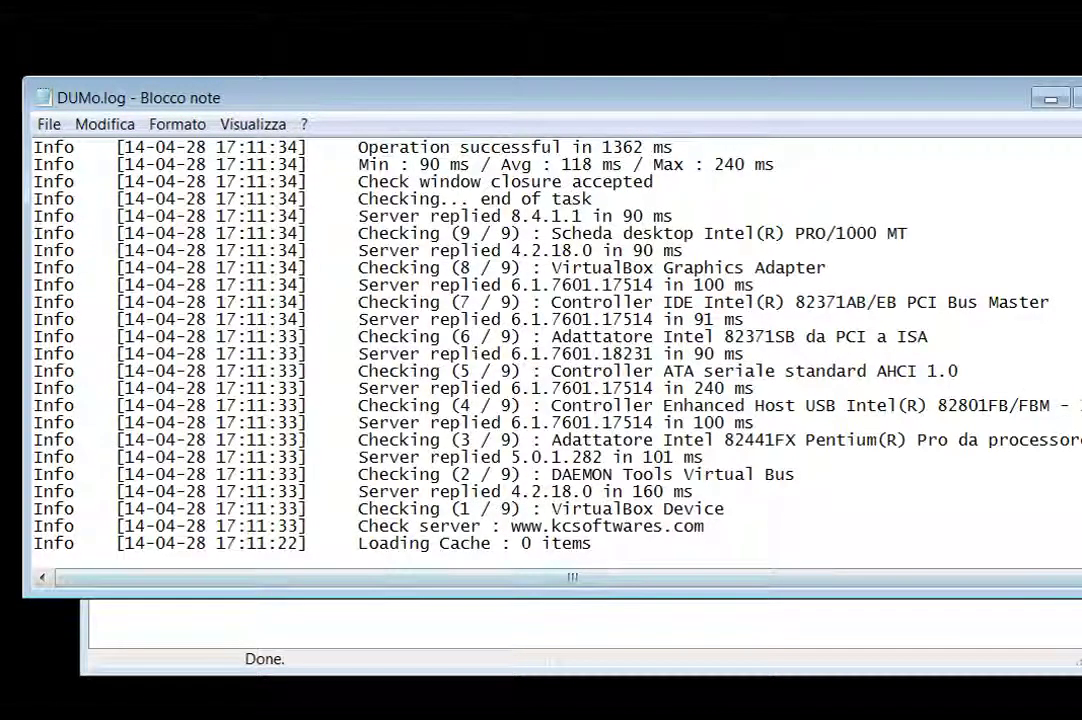
scroll(1017, 234, "down", 3)
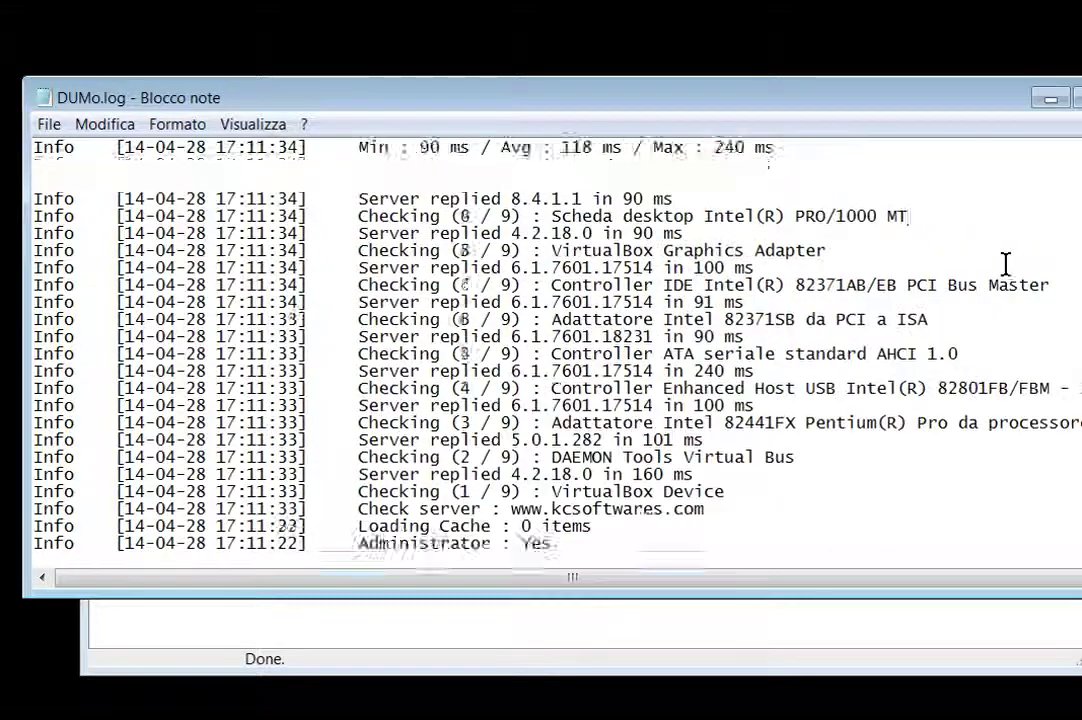
scroll(1006, 263, "up", 1)
key("alt+F4")
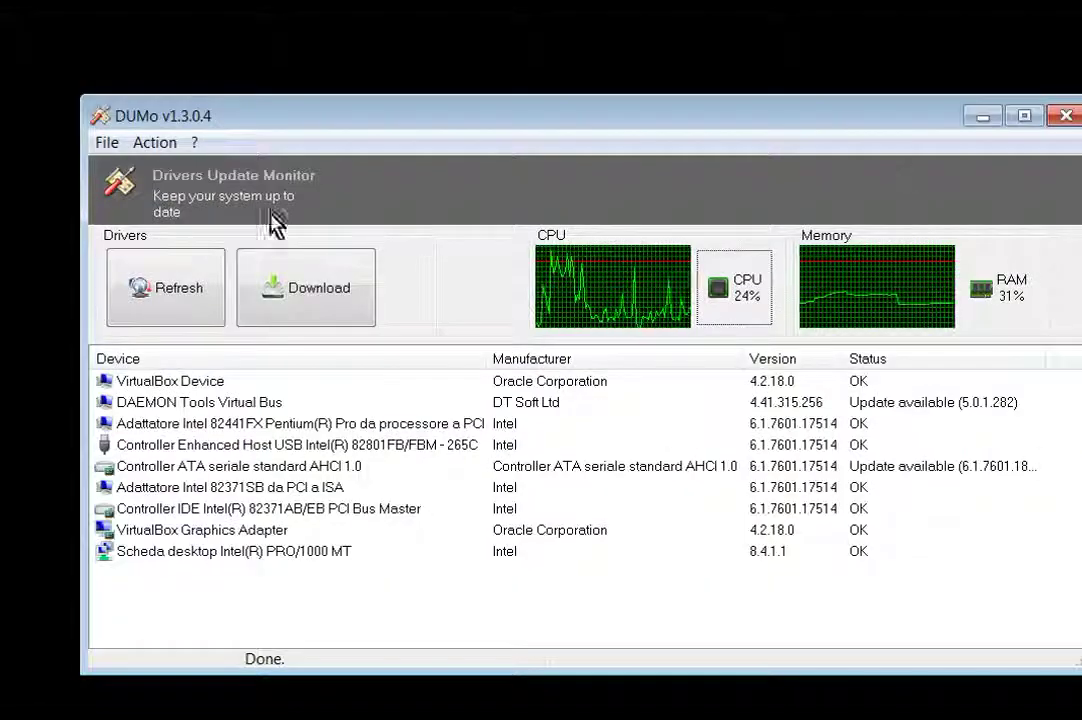
left_click(106, 143)
mouse_move(147, 148)
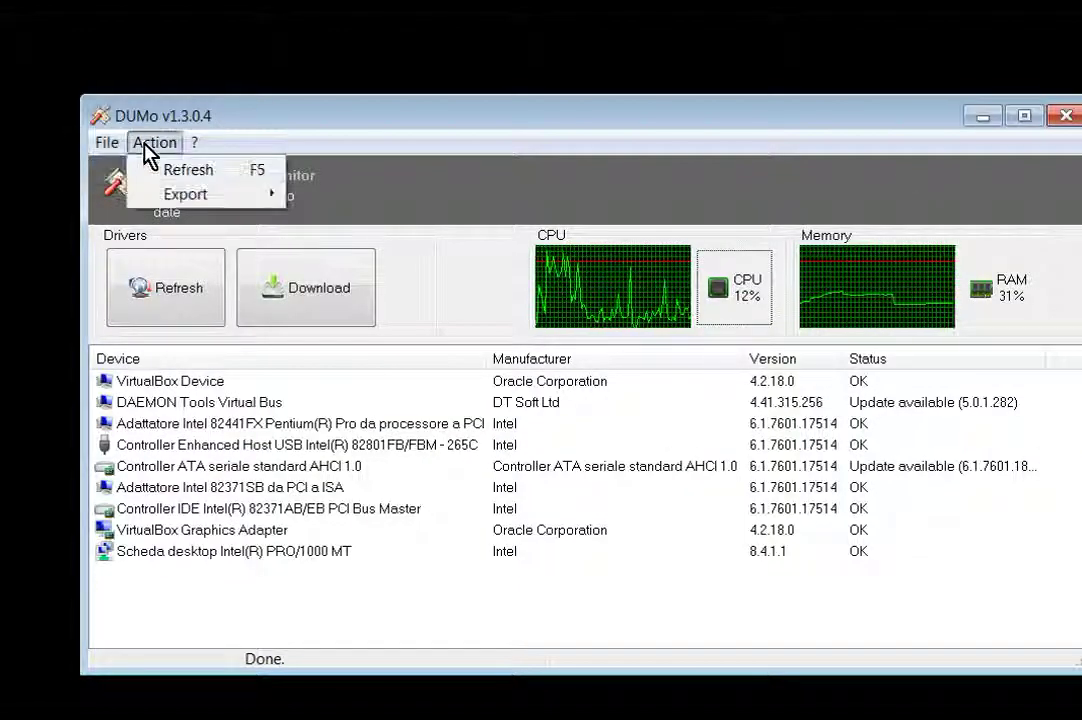
mouse_move(191, 140)
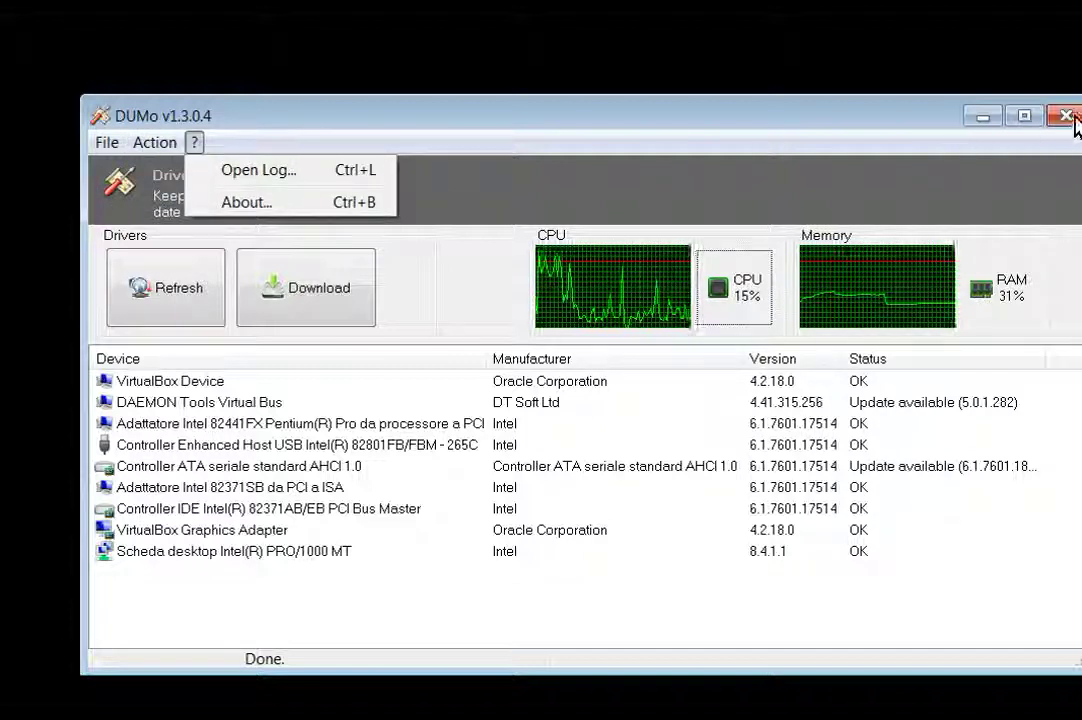
Go through the devices in the driver list, and review the DAEMON Tools Virtual Bus web page again for its download options and versions.
left_click(211, 408)
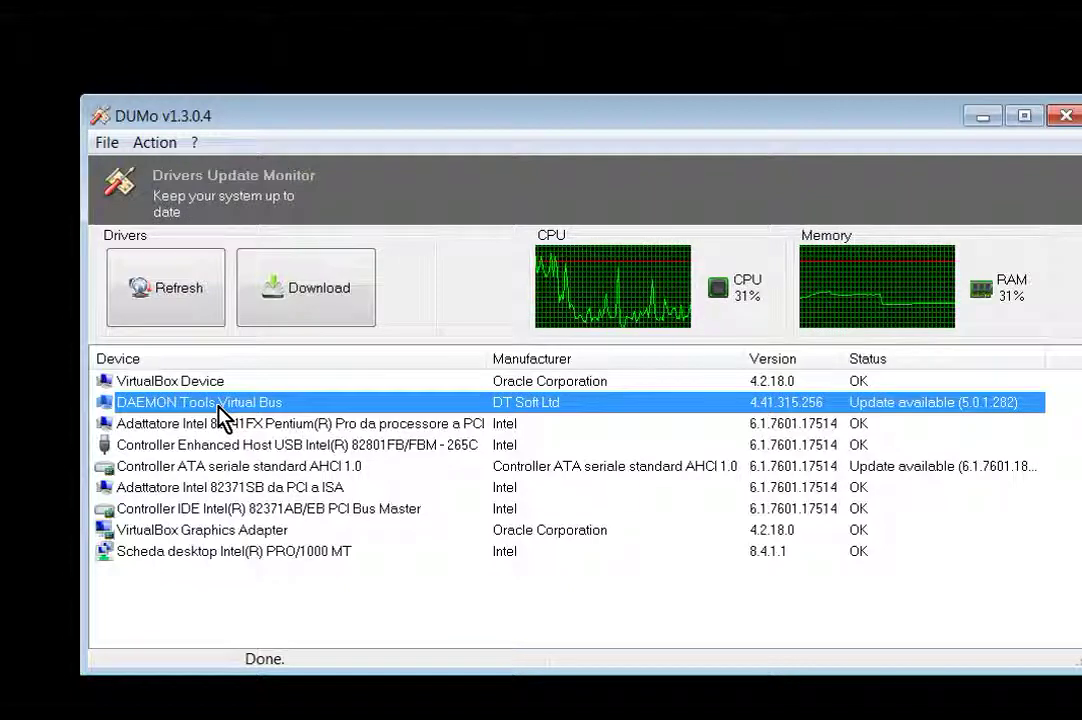
left_click(213, 424)
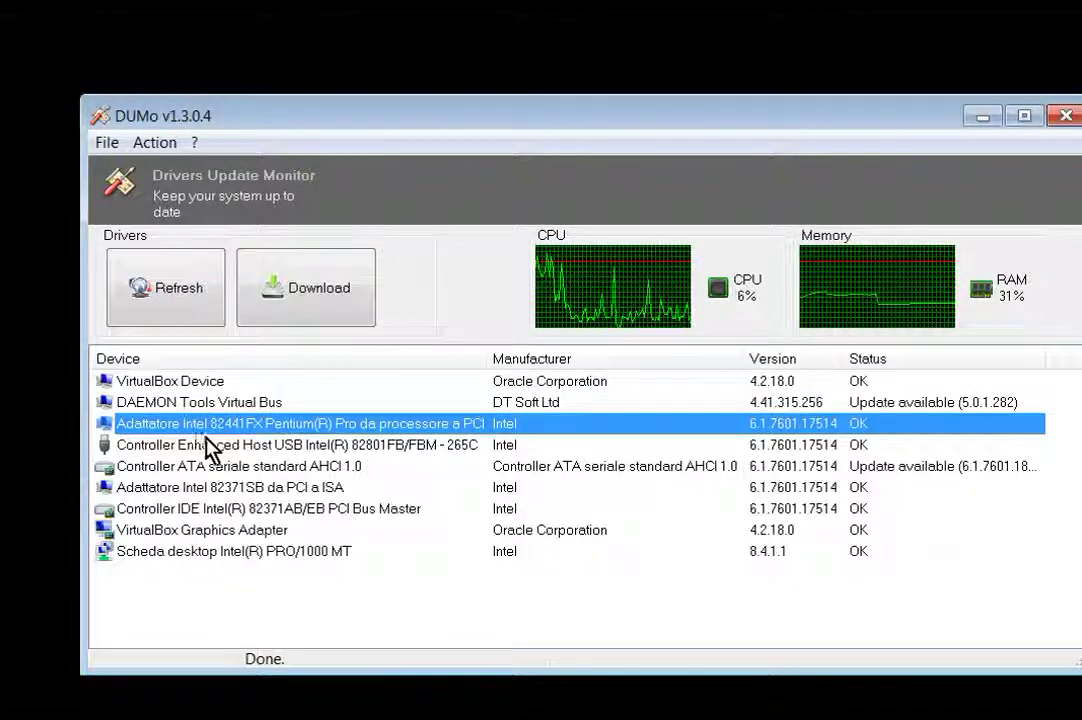
left_click(208, 445)
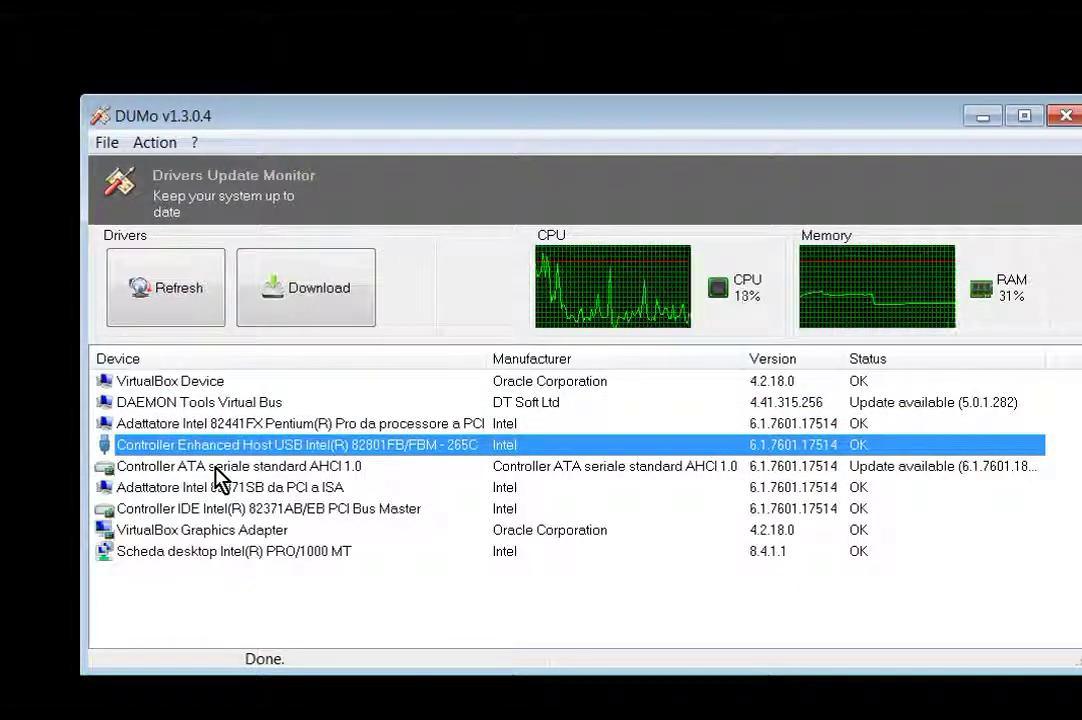
left_click(905, 406)
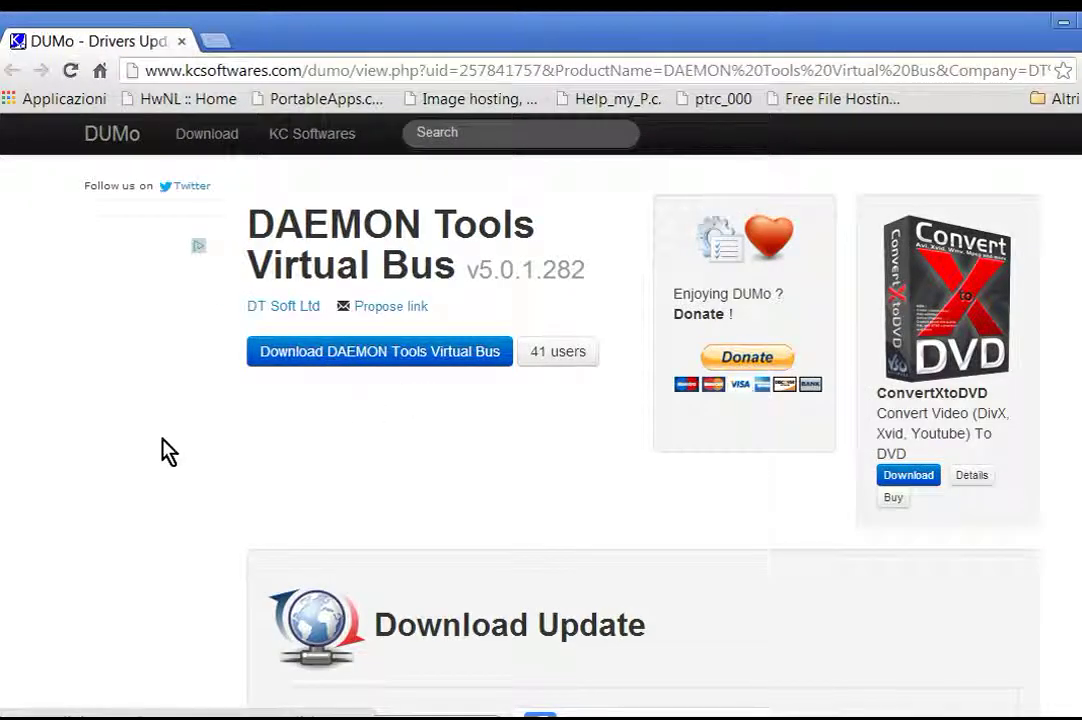
scroll(164, 447, "down", 2)
scroll(220, 405, "up", 2)
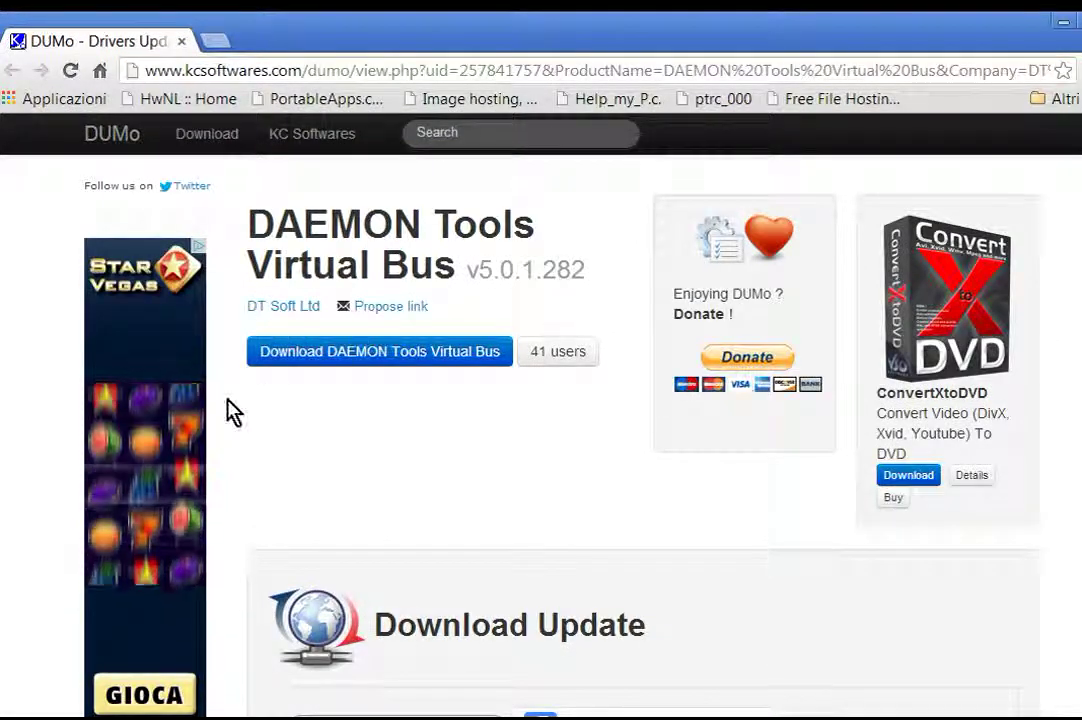
scroll(227, 411, "down", 3)
scroll(230, 413, "down", 2)
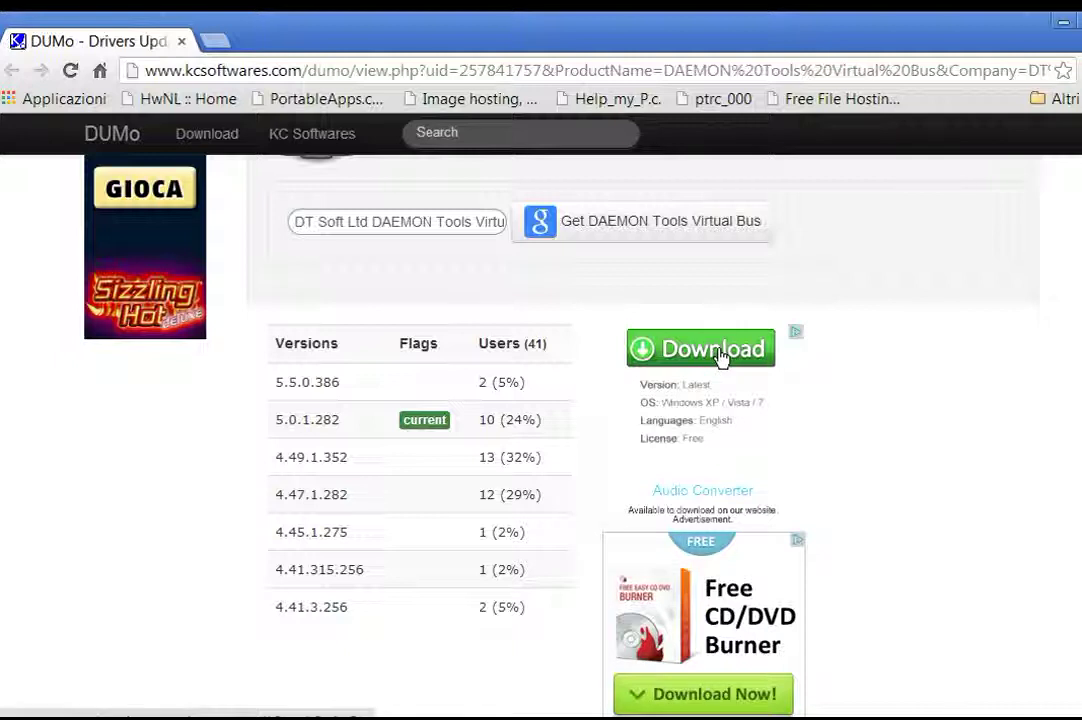
scroll(645, 312, "up", 1)
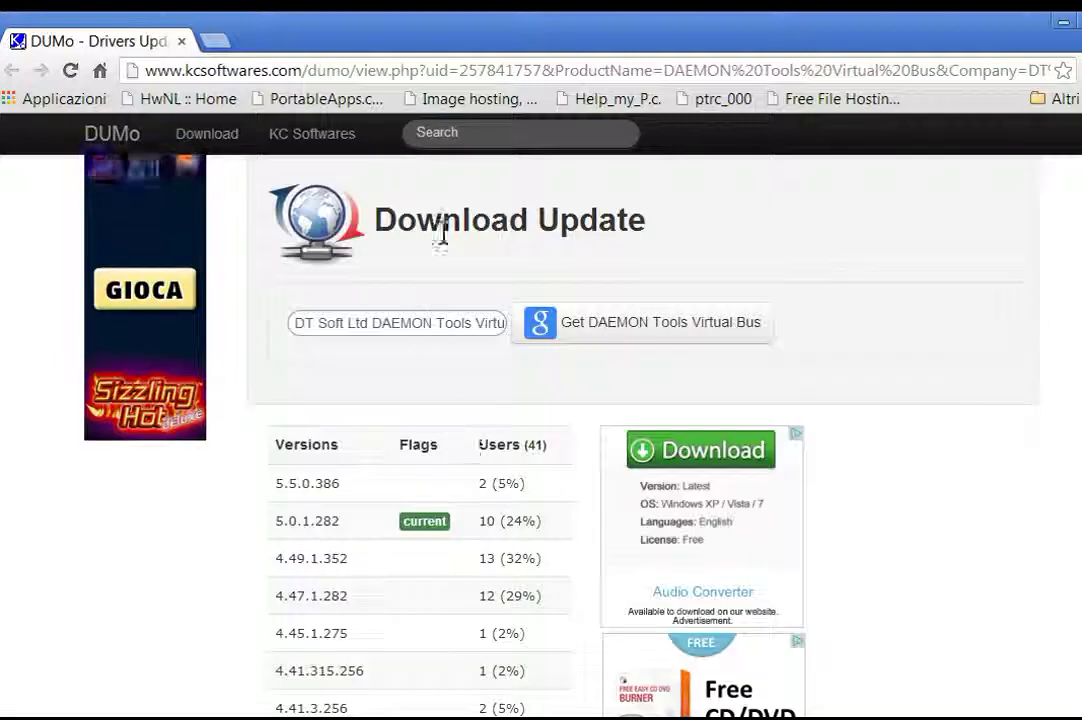